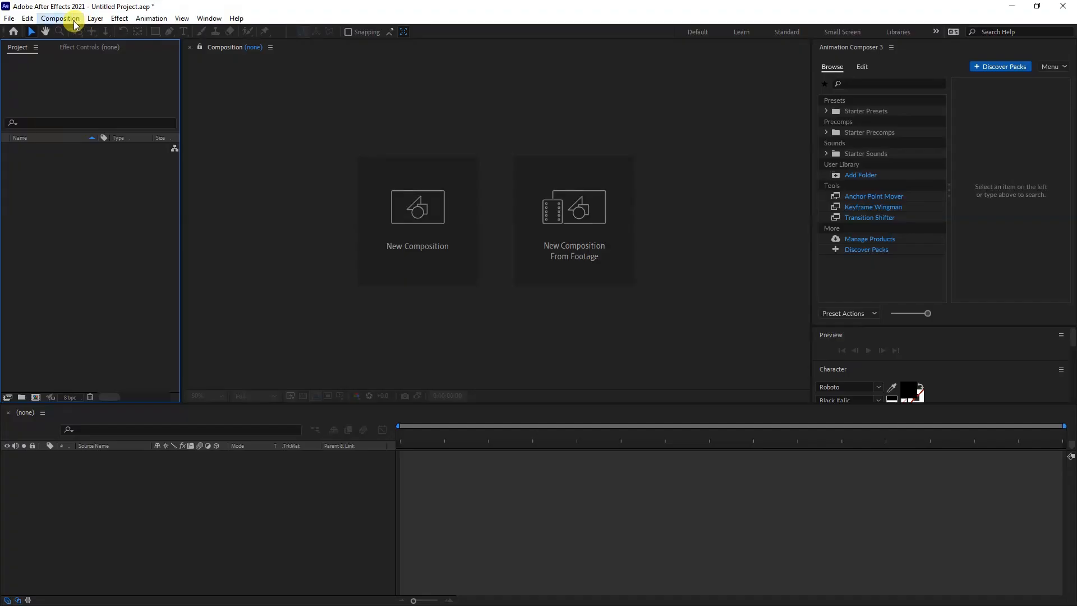
- Create a new 1080 x 720 px composition at 30 fps with a duration of one minute
left_click(62, 18)
left_click(84, 32)
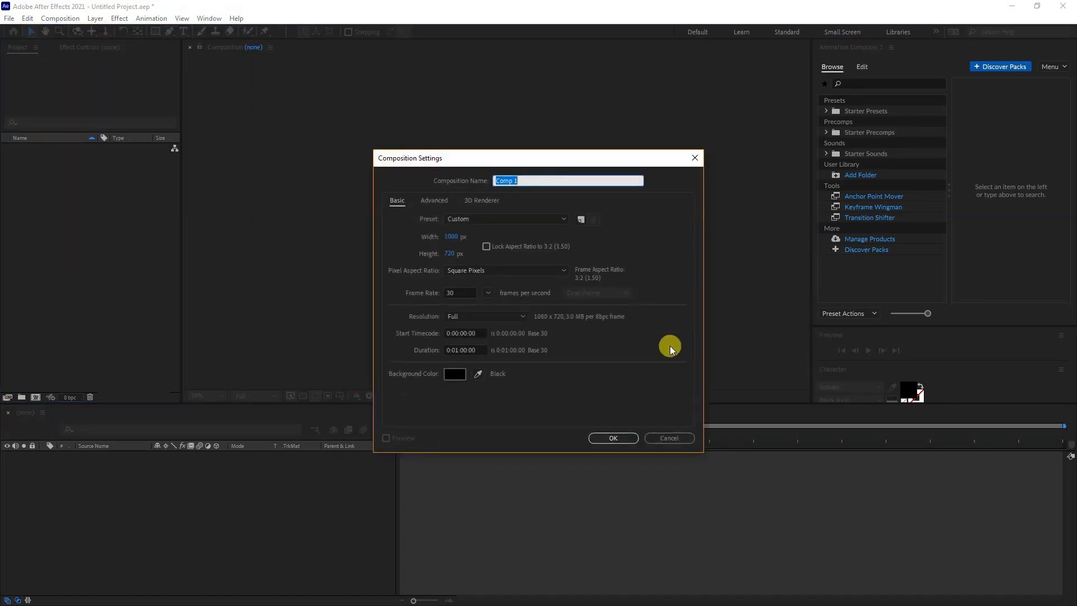
left_click(617, 437)
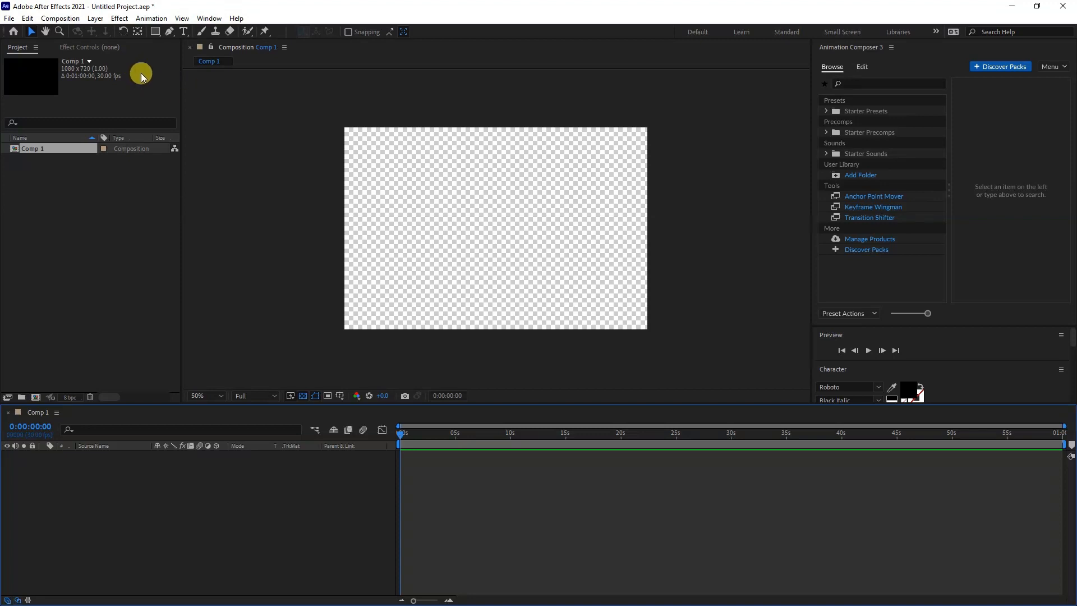
- Start a shape path with the Pen tool by placing its first point in the upper-left part of the composition
left_click(170, 34)
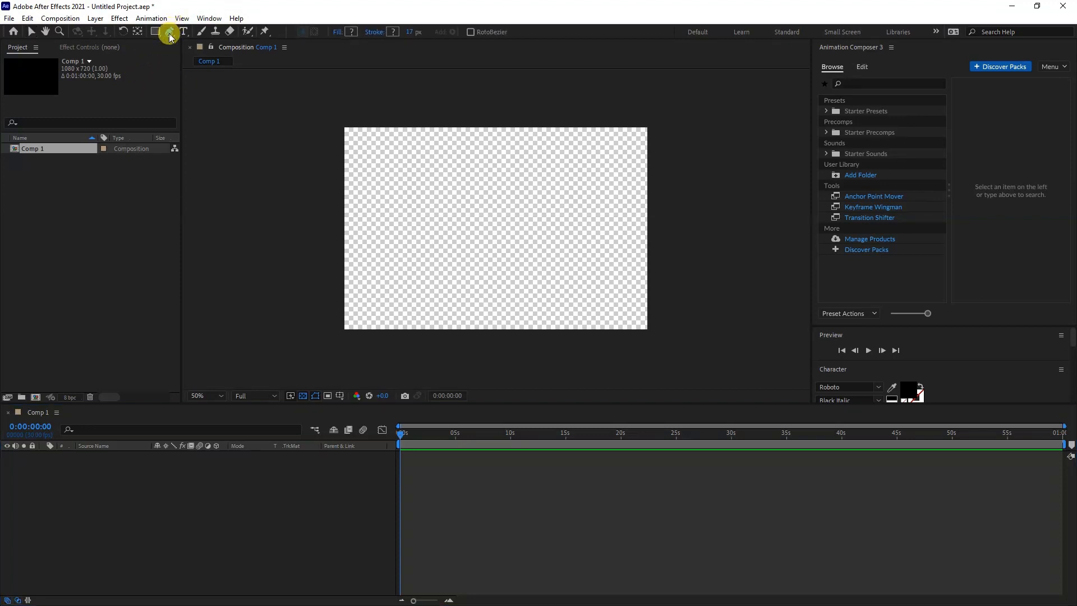
left_click_drag(522, 250, 558, 248)
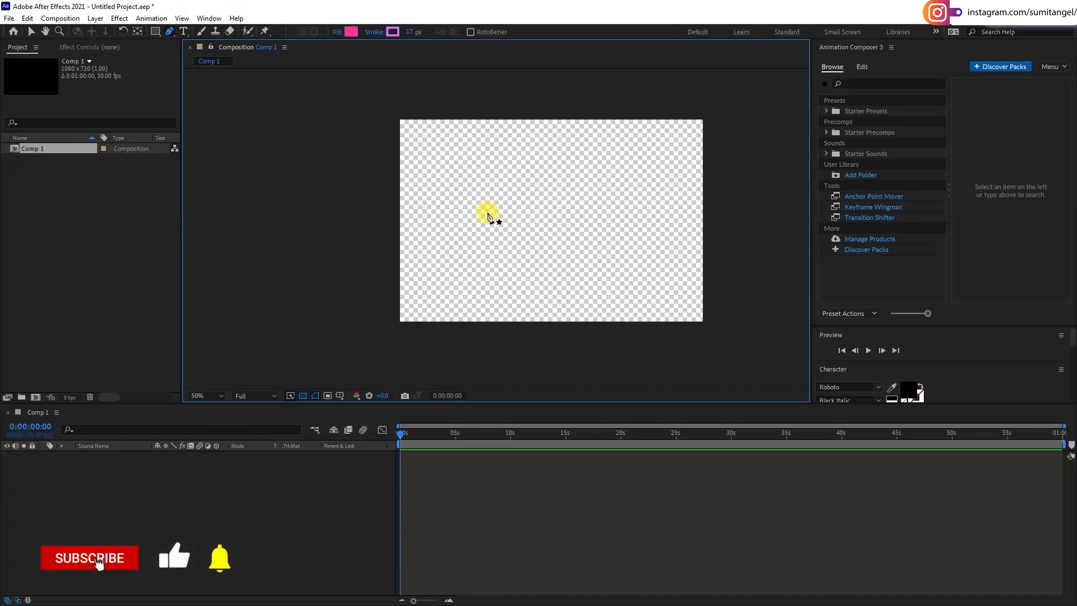
key("h")
scroll(489, 194, "up", 2)
key("g")
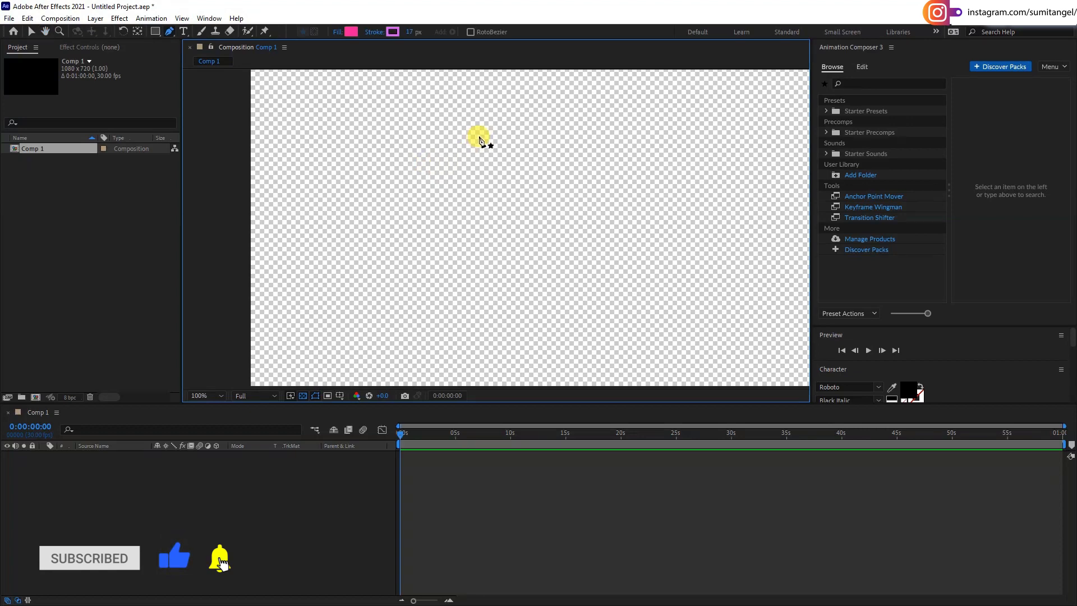
left_click(397, 141)
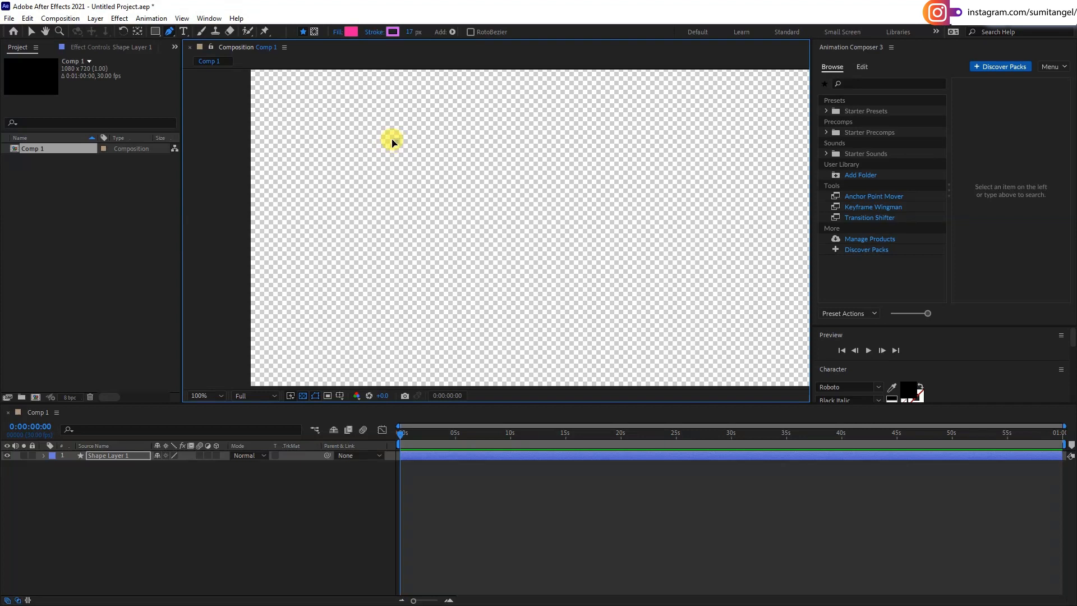
- Try a slanted triangle by adding two more path points, and undo both added points
left_click(685, 149)
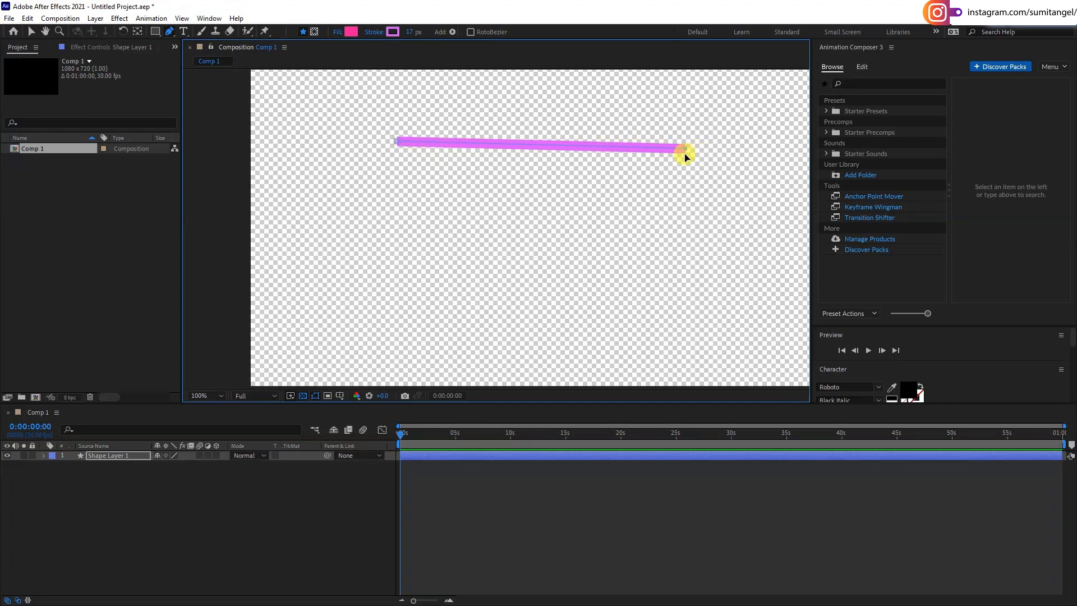
left_click(581, 309)
scroll(631, 262, "up", 1)
scroll(442, 225, "up", 1)
left_click_drag(566, 243, 520, 461)
left_click_drag(537, 359, 650, 228)
scroll(626, 254, "down", 1)
scroll(626, 258, "down", 1)
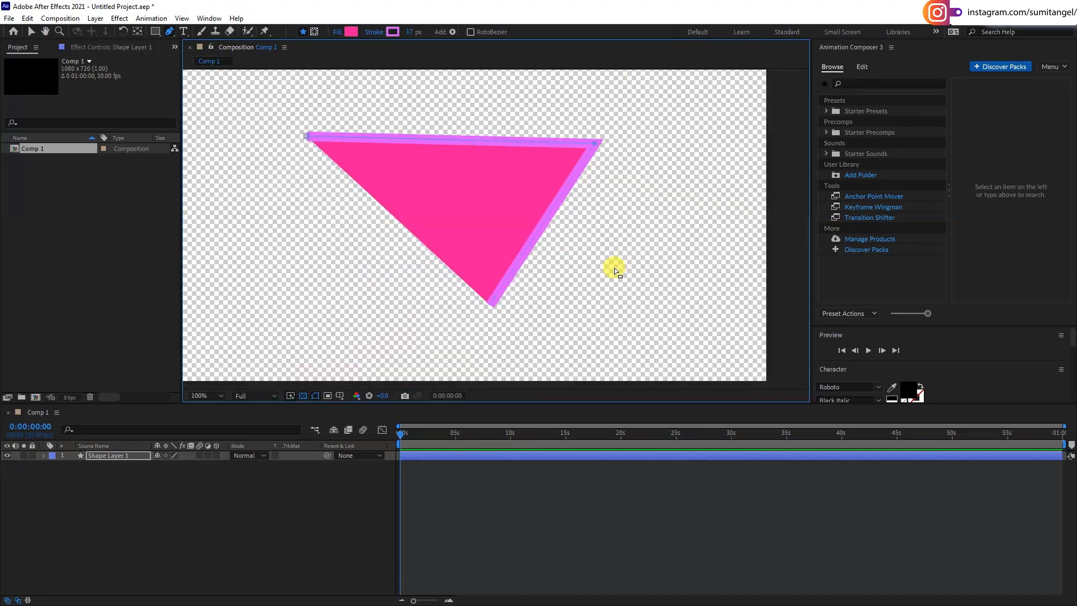
key("ctrl+z")
key("ctrl+z")
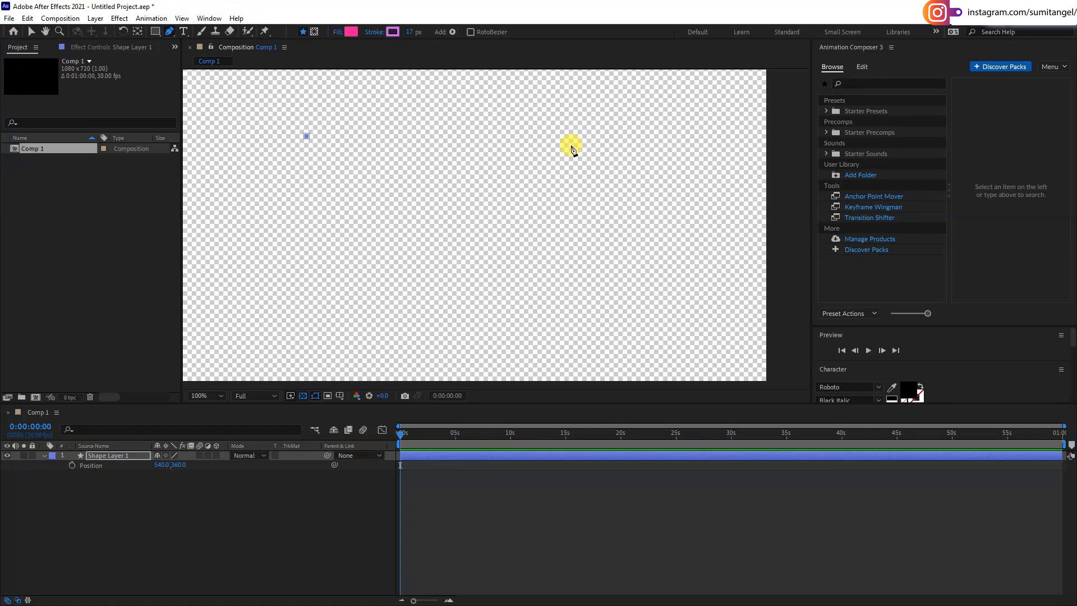
- Draw a four-sided shape from the first point, with the added edges constrained to horizontal and vertical
left_click(673, 279, "shift")
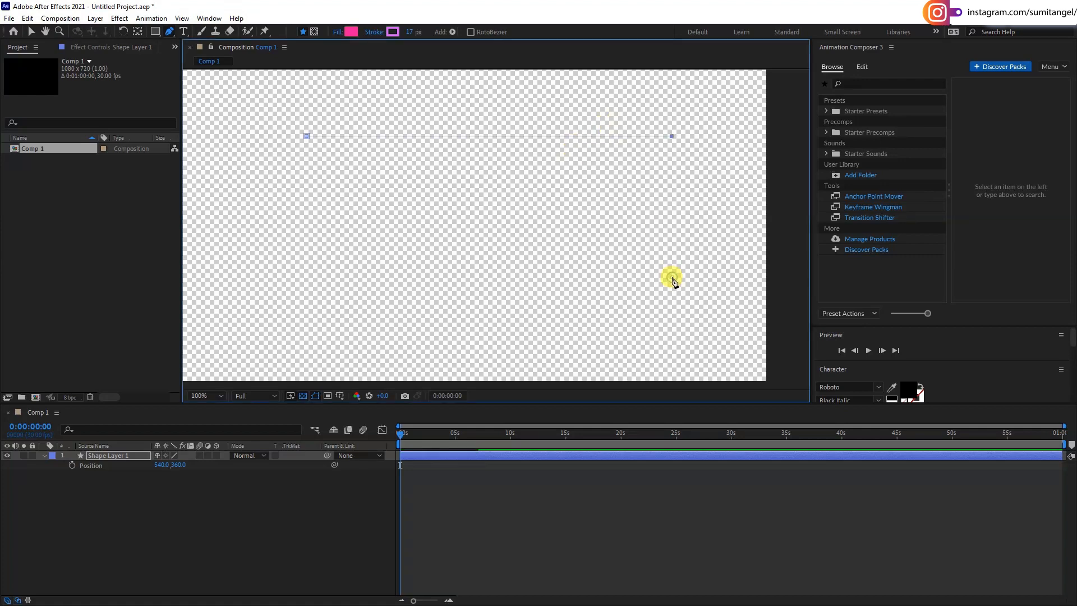
left_click(670, 350, "shift")
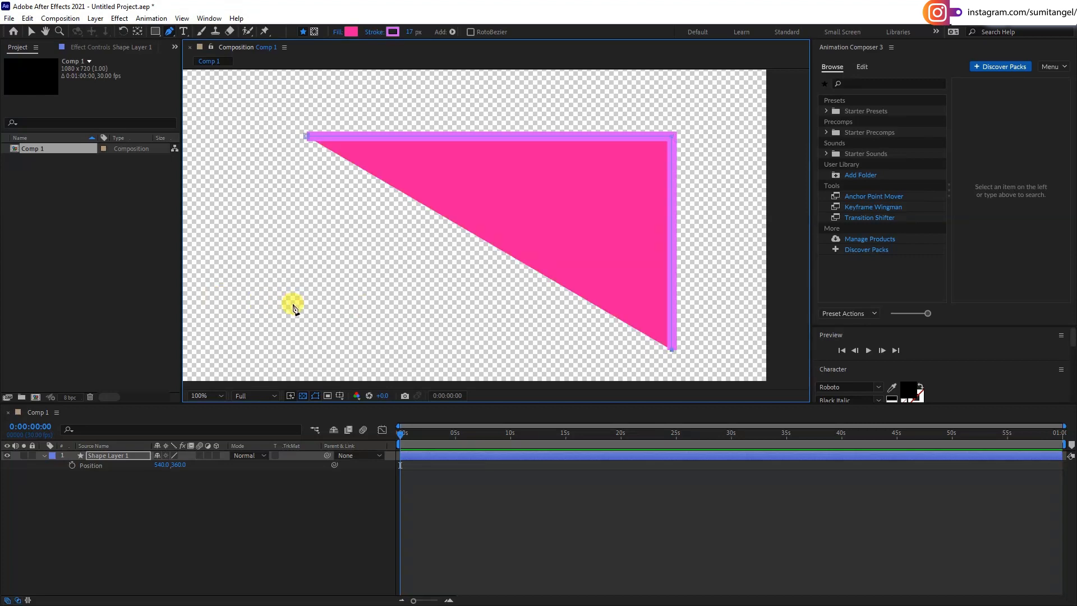
left_click(294, 350, "shift")
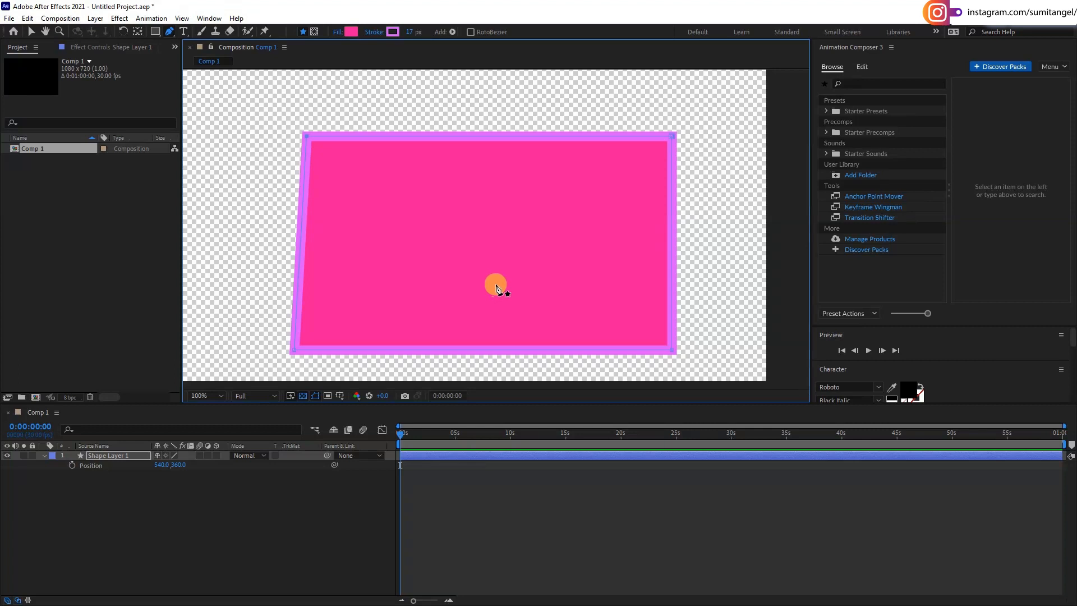
- Undo the four-sided shape's points back to the path's first point
key("ctrl+z")
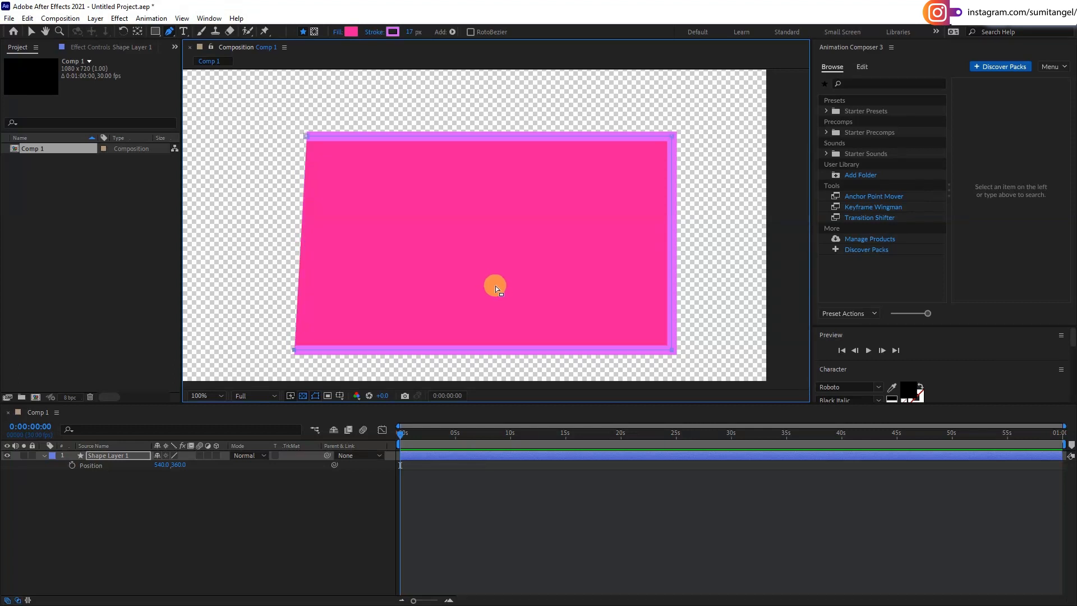
key("ctrl+z")
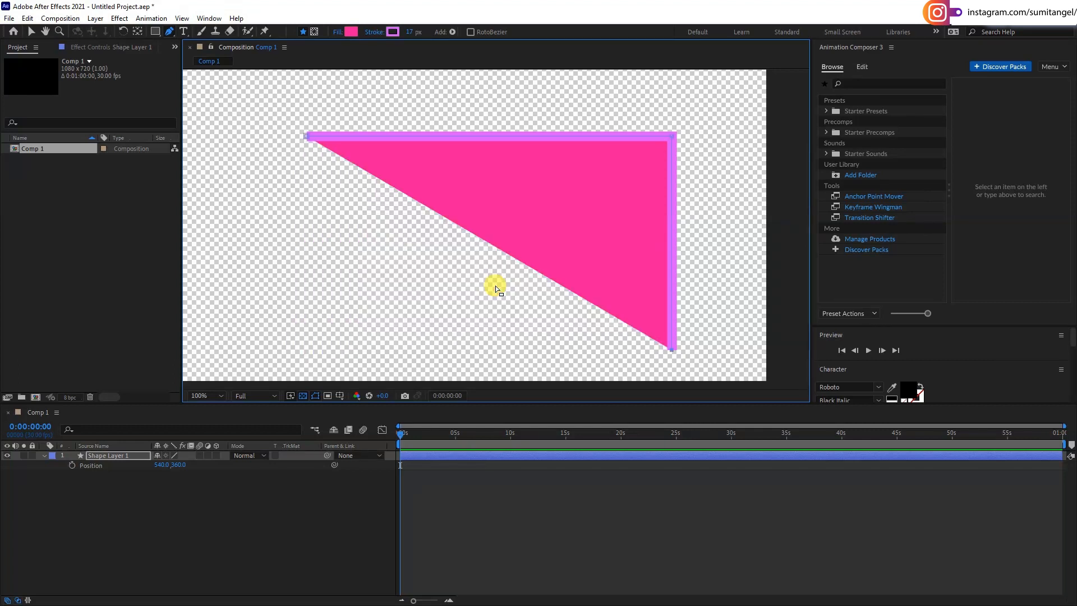
key("ctrl+z")
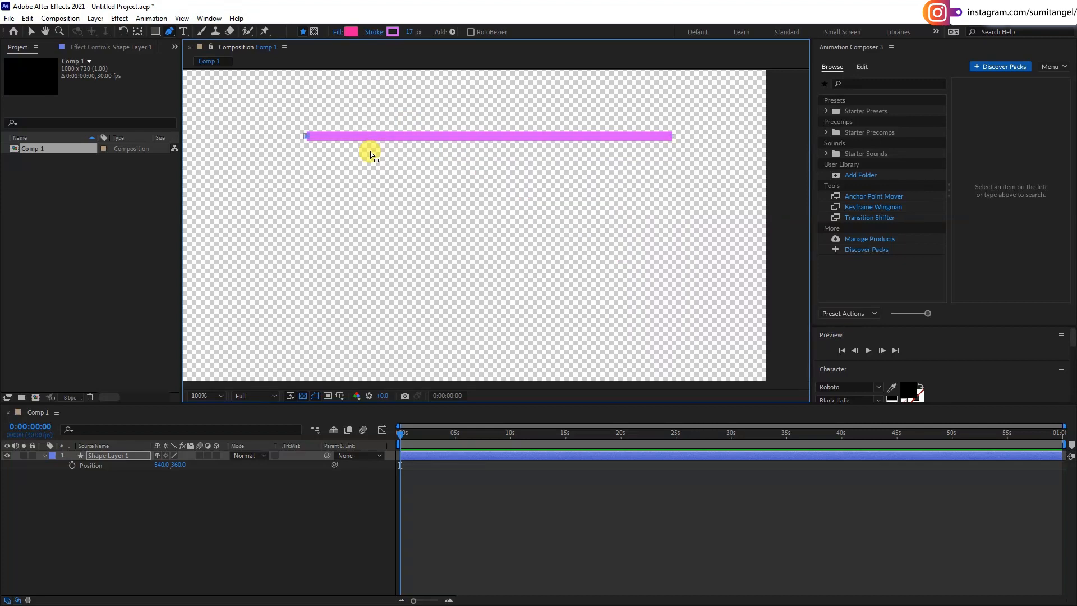
key("ctrl+z")
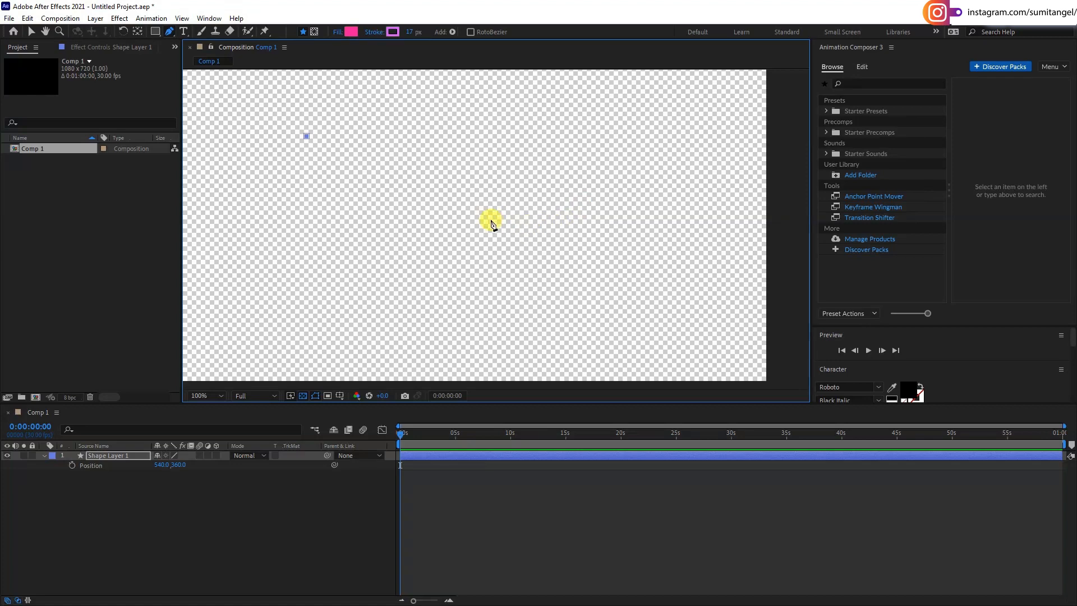
- Add two freely placed path points, one at the upper right and one near the composition's lower middle
left_click(600, 142)
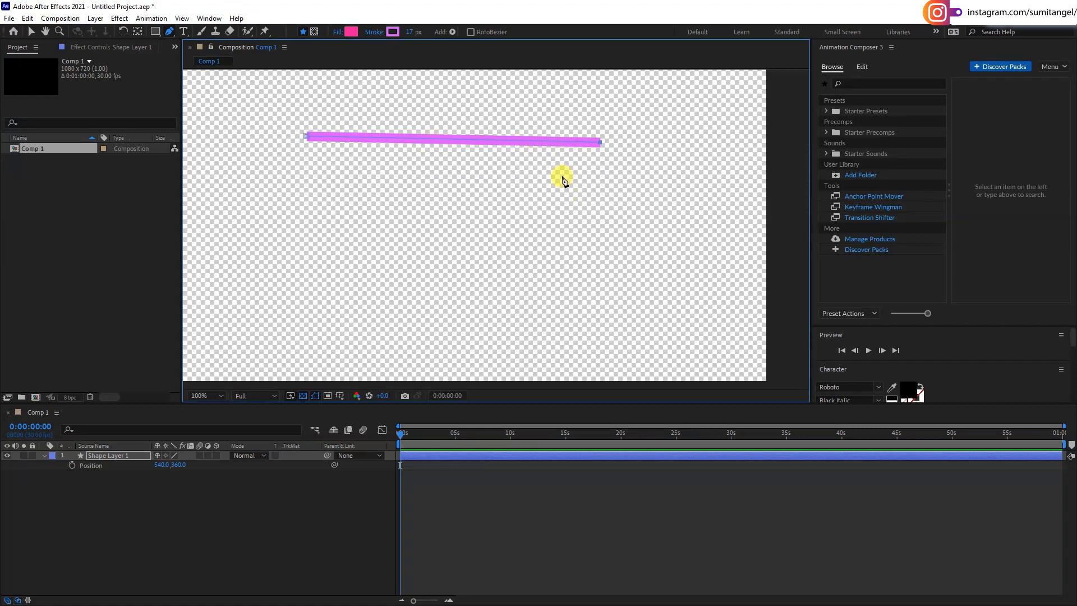
left_click(415, 332)
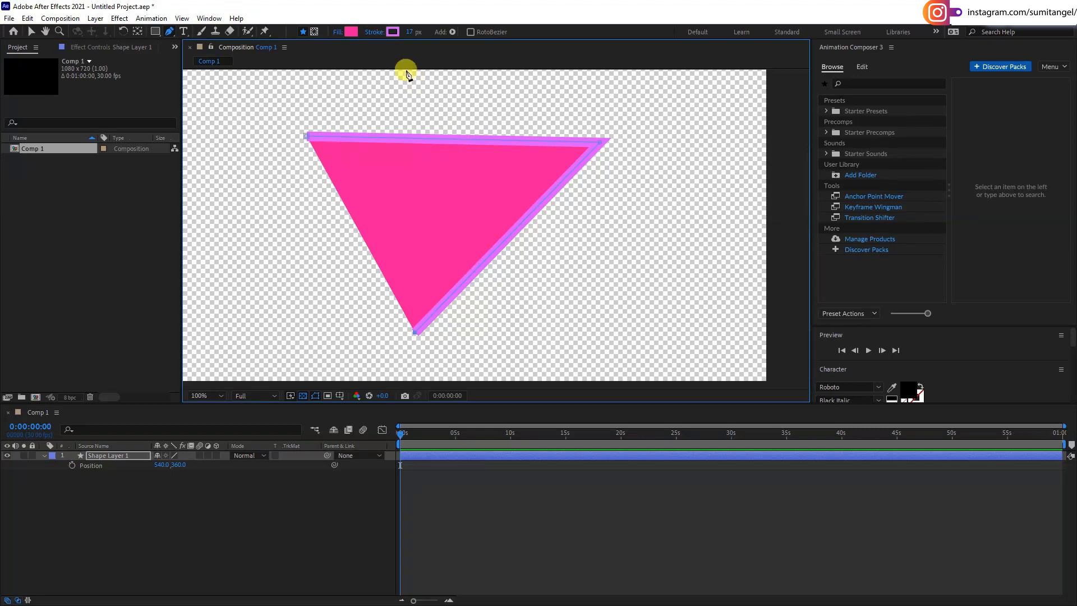
- Set the shape's stroke width to 0 px and its fill type to None
left_click_drag(408, 33, 322, 36)
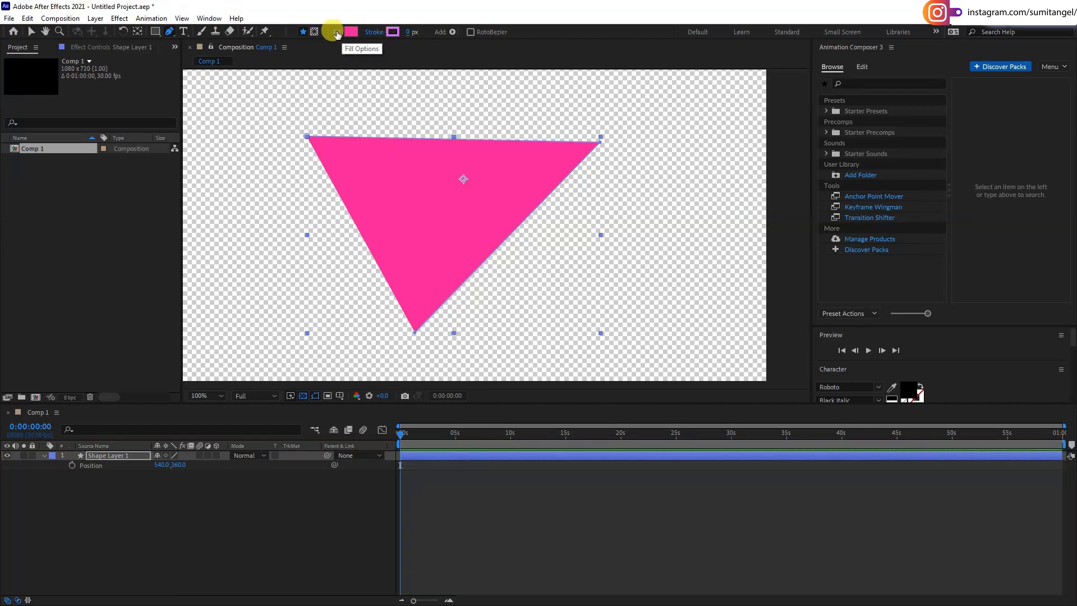
left_click(336, 31)
left_click(481, 277)
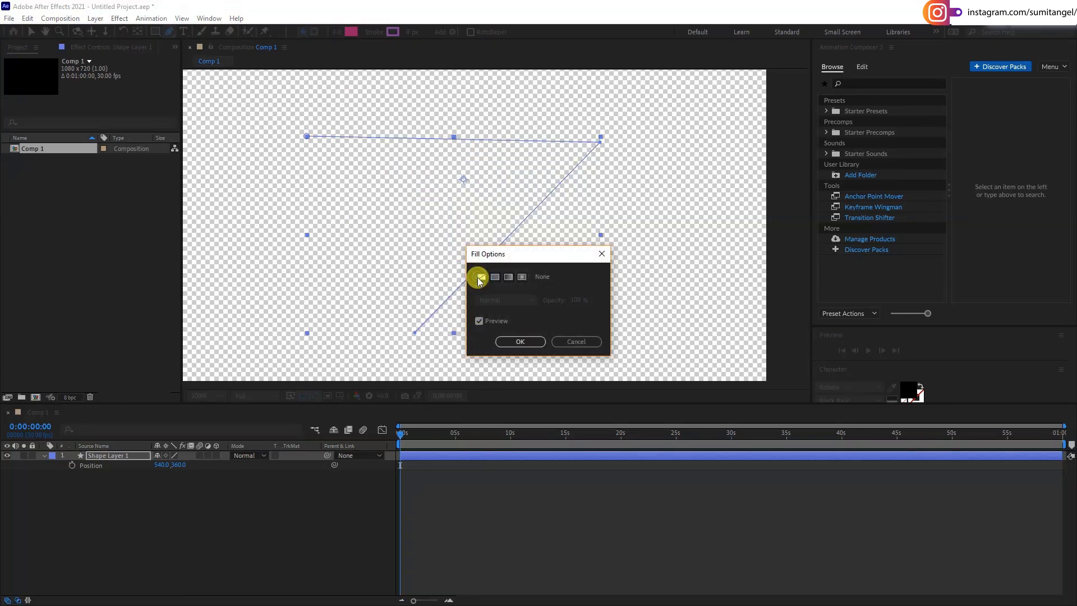
left_click(511, 341)
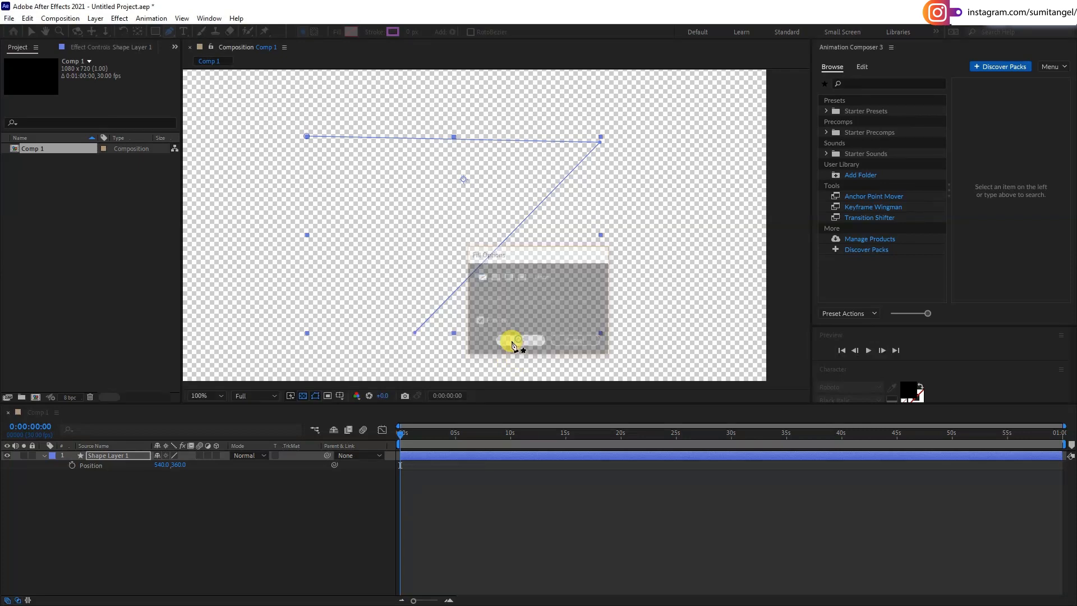
- Add an inner point near the composition's center and close the path at its first point, forming an arrowhead outline
left_click(416, 337)
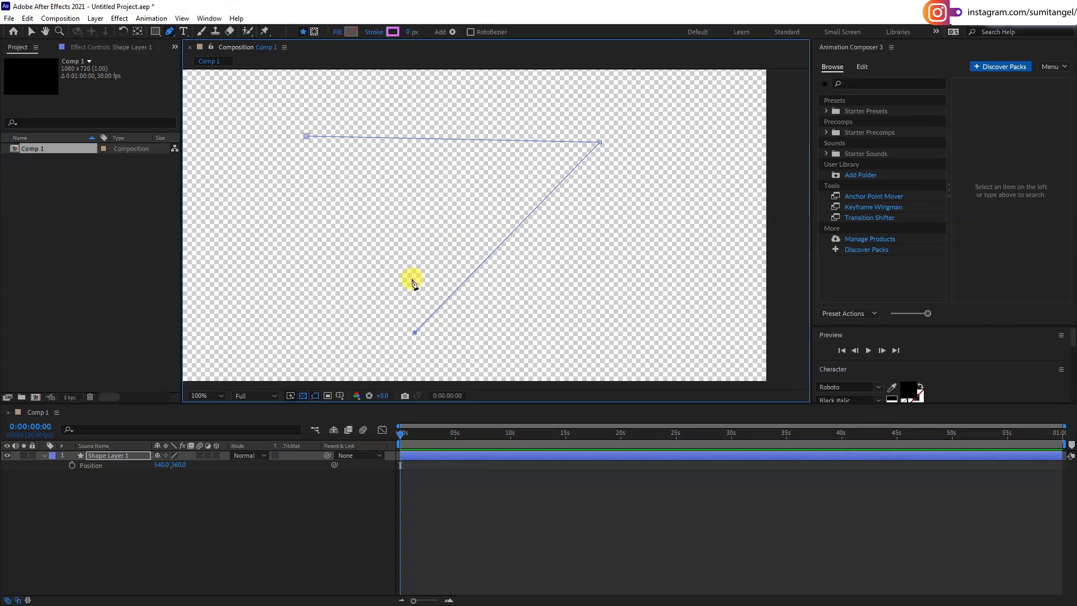
left_click(455, 191)
left_click(306, 136)
key("v")
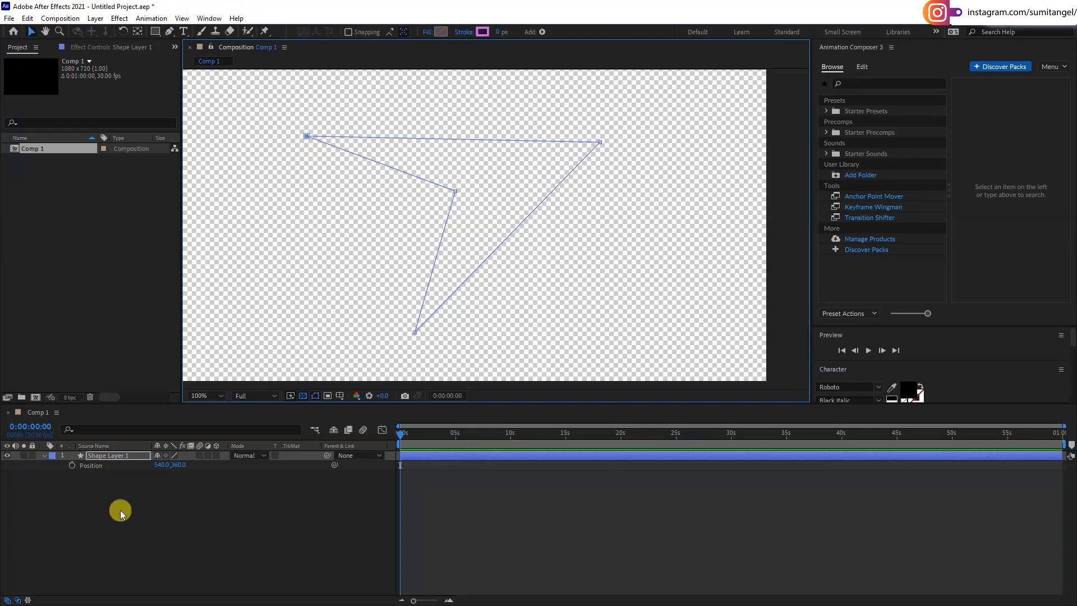
- Select the arrowhead shape and move it as a whole to a layer position of about 529, 376
left_click(108, 455)
left_click(454, 191)
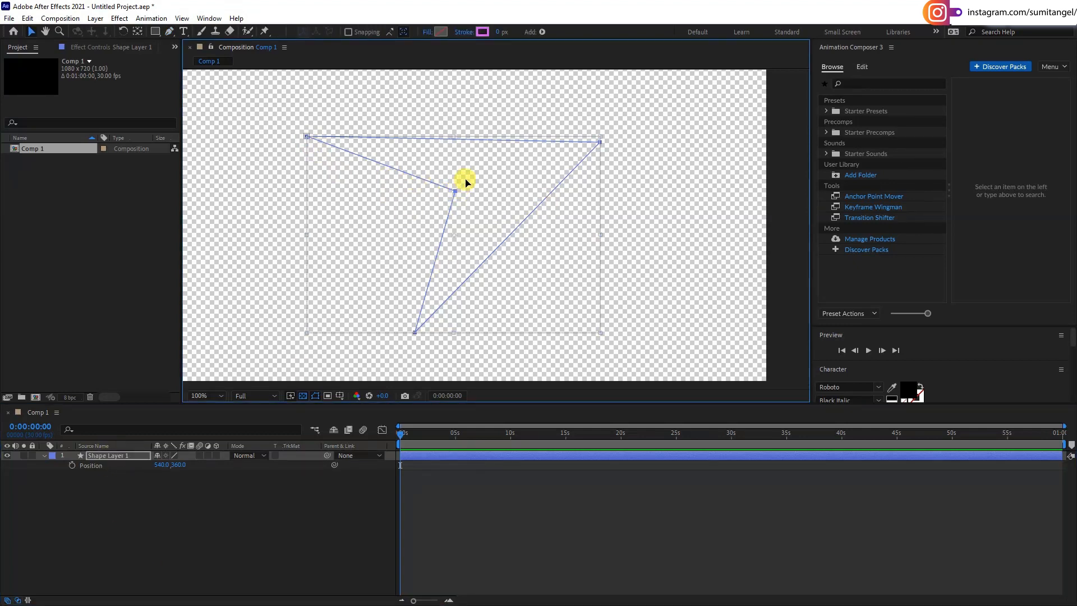
left_click_drag(460, 182, 465, 180)
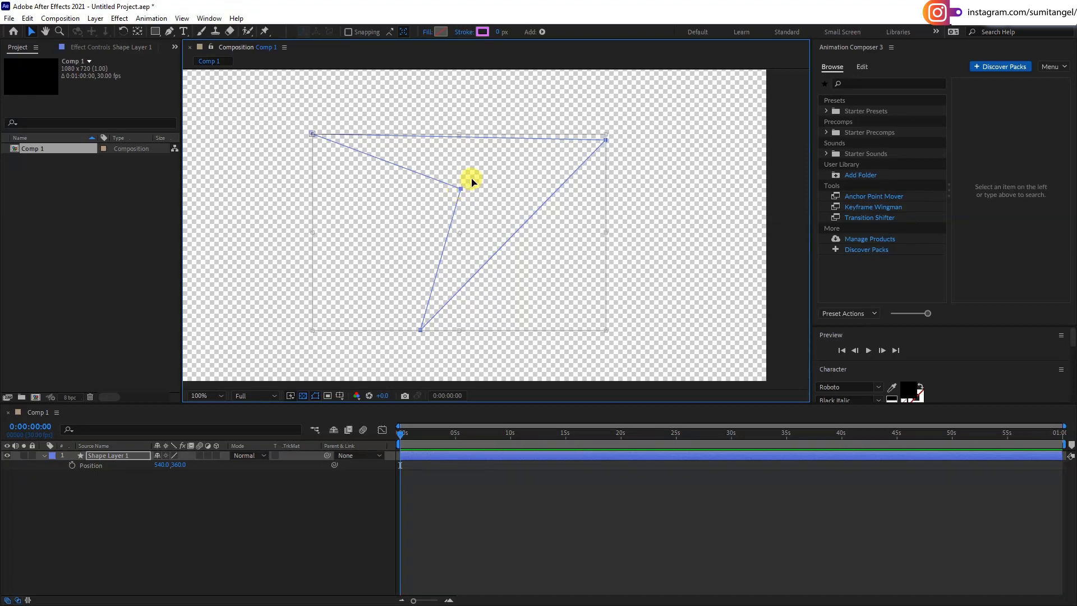
double_click(469, 176)
left_click(463, 191)
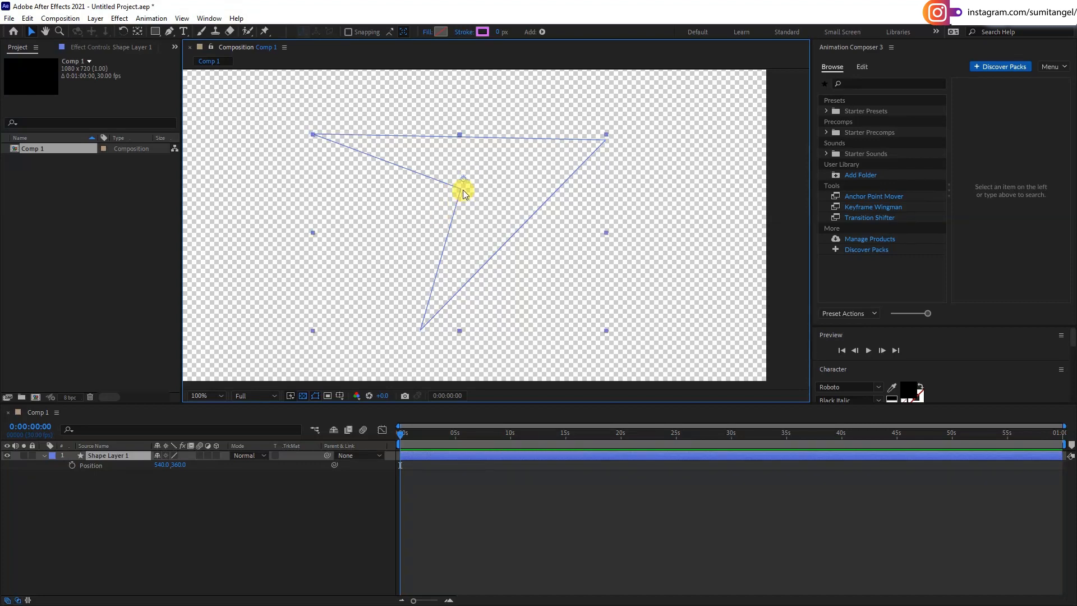
left_click_drag(459, 191, 453, 199)
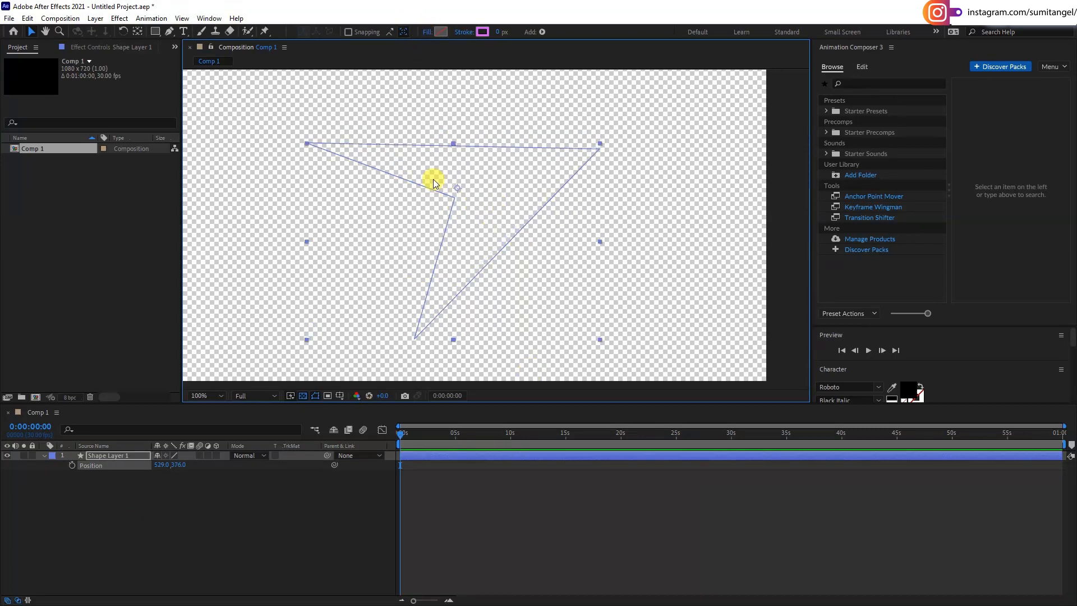
- Set the arrowhead shape's fill type to Solid Color
left_click(428, 32)
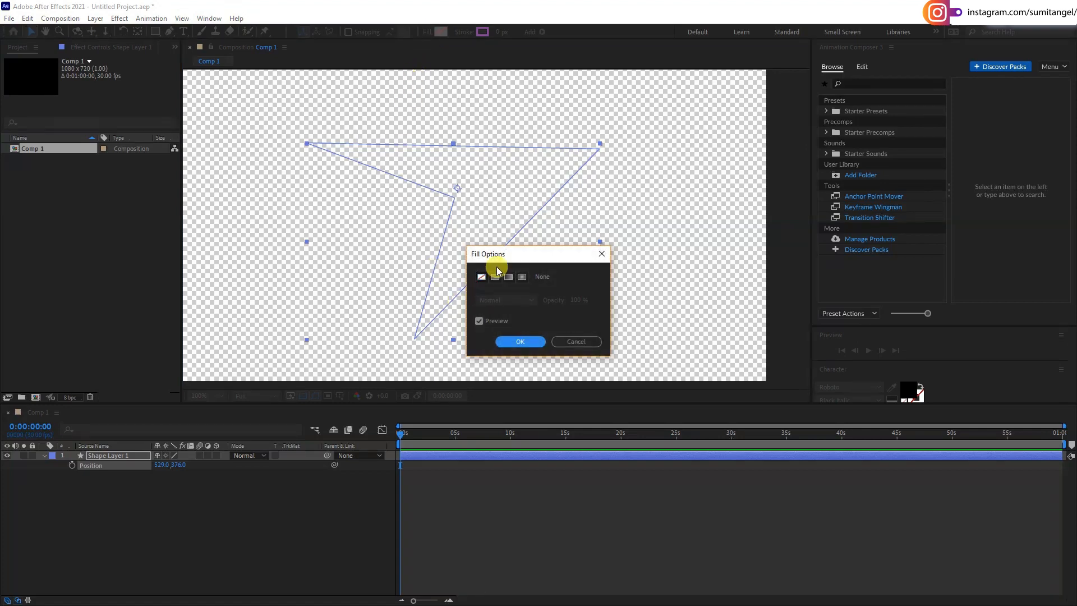
left_click(496, 278)
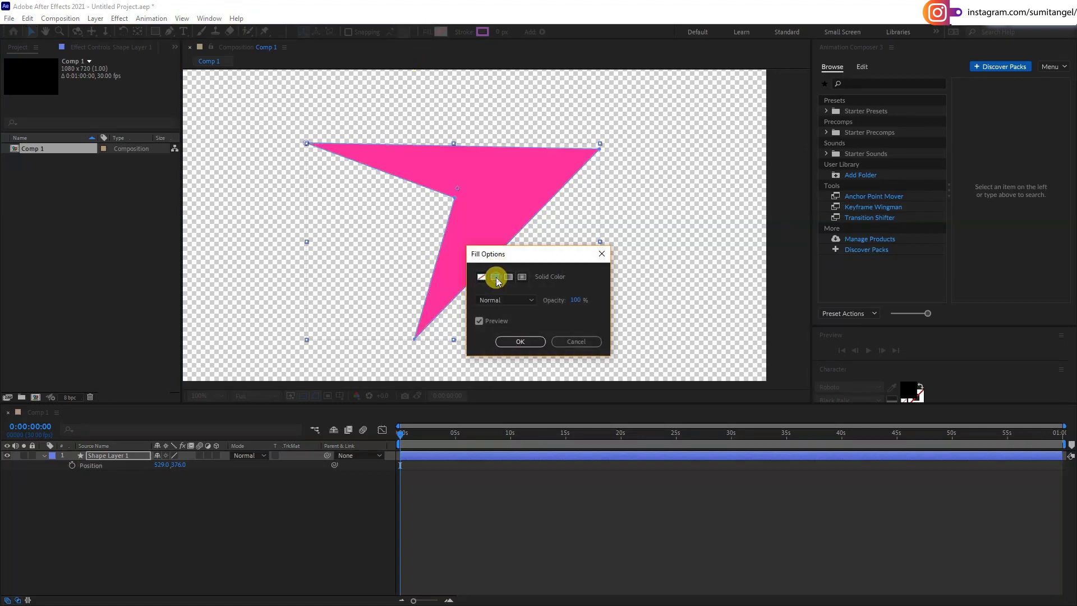
left_click(508, 341)
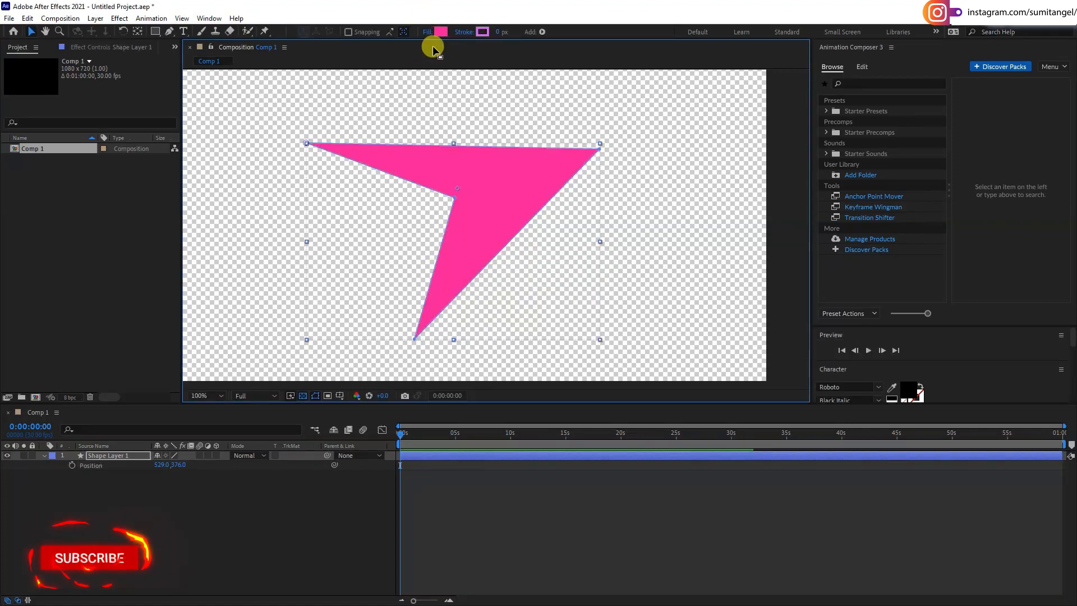
- Change the arrowhead's fill color to cyan and set its stroke width to 9 px
left_click(441, 32)
left_click(800, 273)
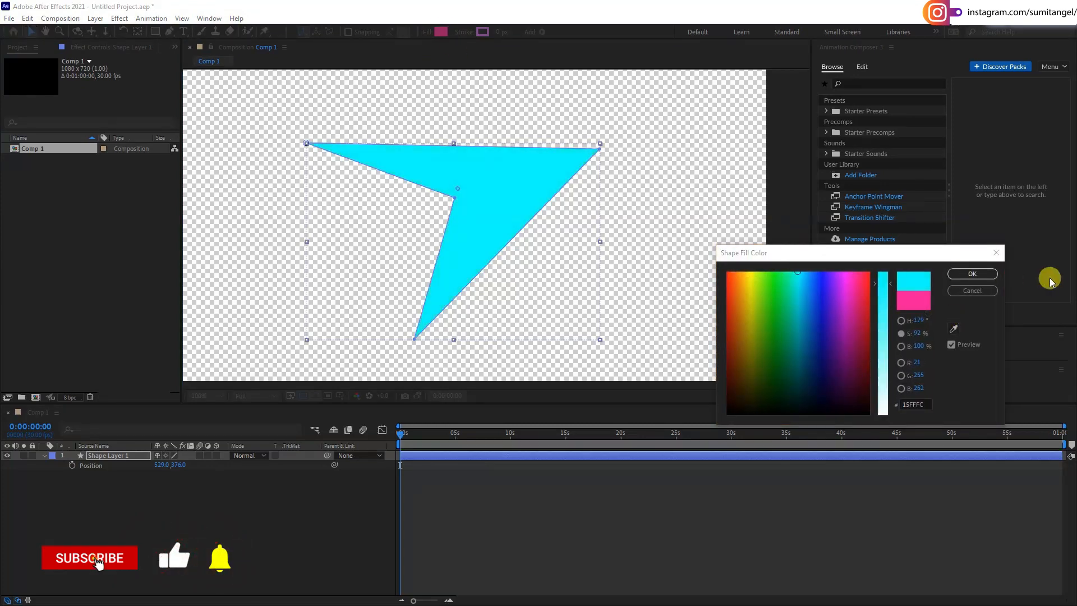
left_click(957, 274)
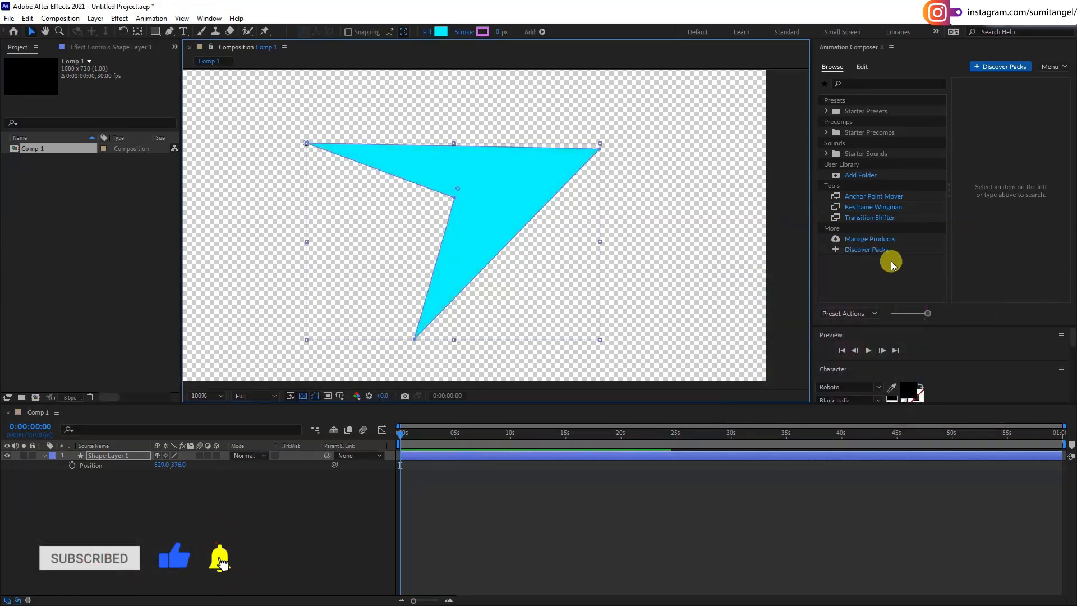
mouse_move(506, 29)
left_mouse_down()
mouse_move(497, 28)
mouse_move(532, 41)
mouse_move(505, 47)
left_mouse_up()
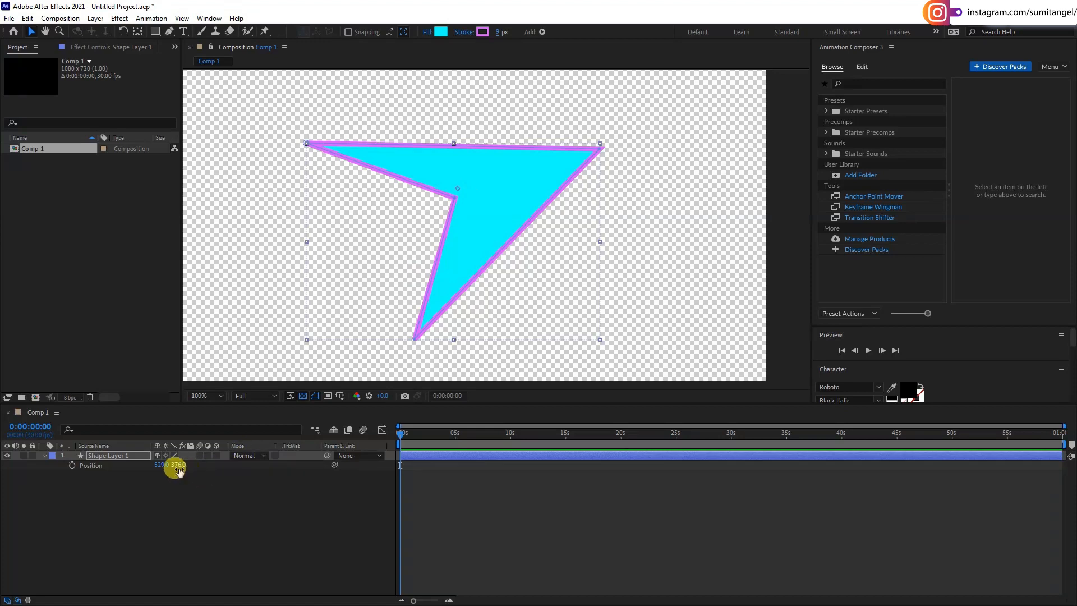
- Activate the Pen tool with the arrowhead's shape layer selected, ready to add another path to that layer
left_click(137, 455)
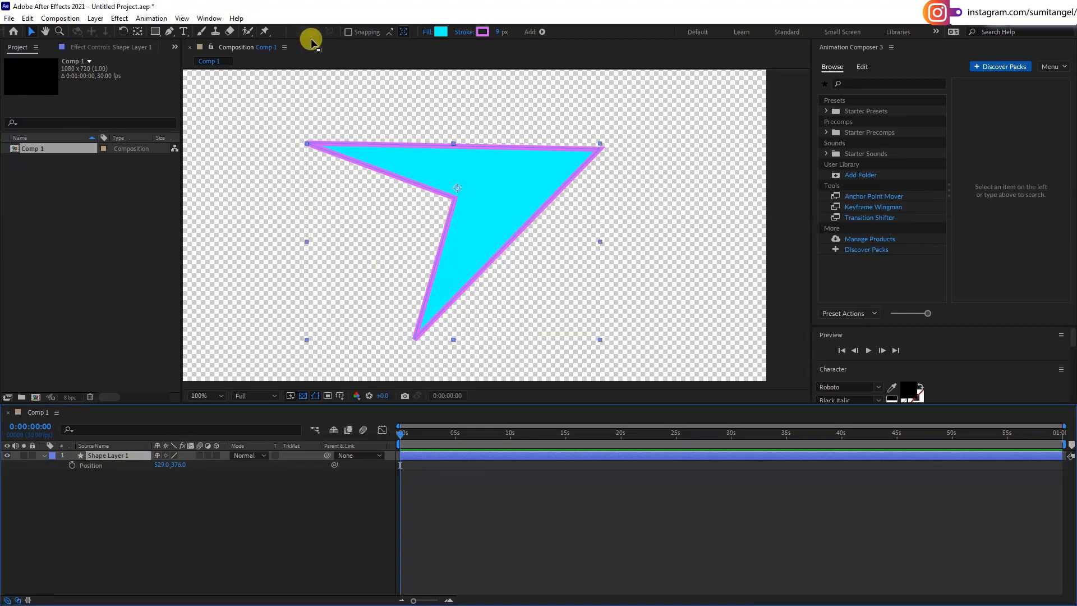
left_click(168, 31)
left_click(108, 455)
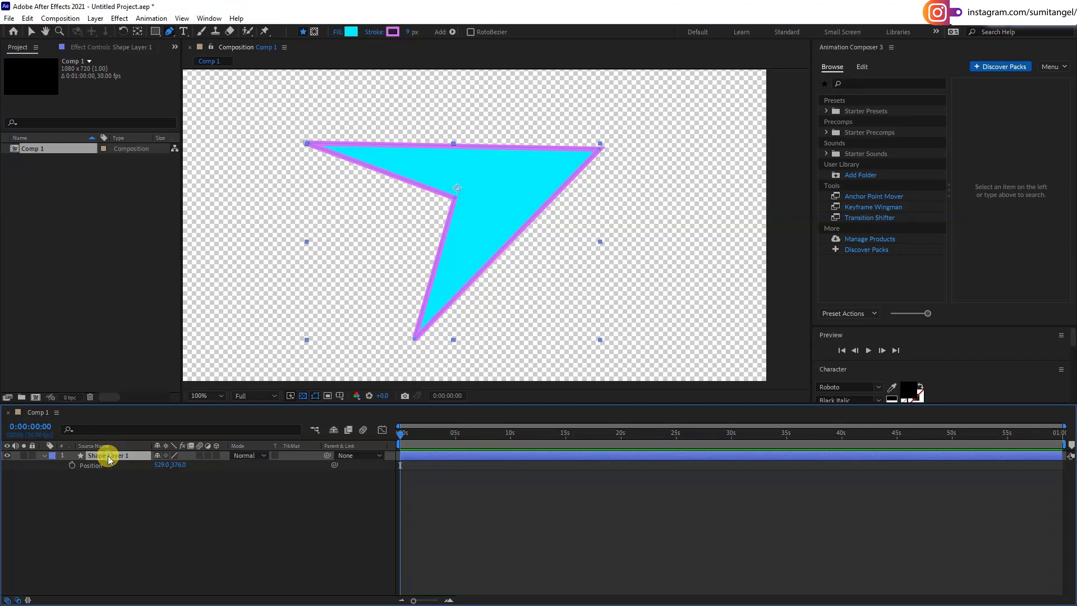
left_click(520, 176)
left_click(511, 279)
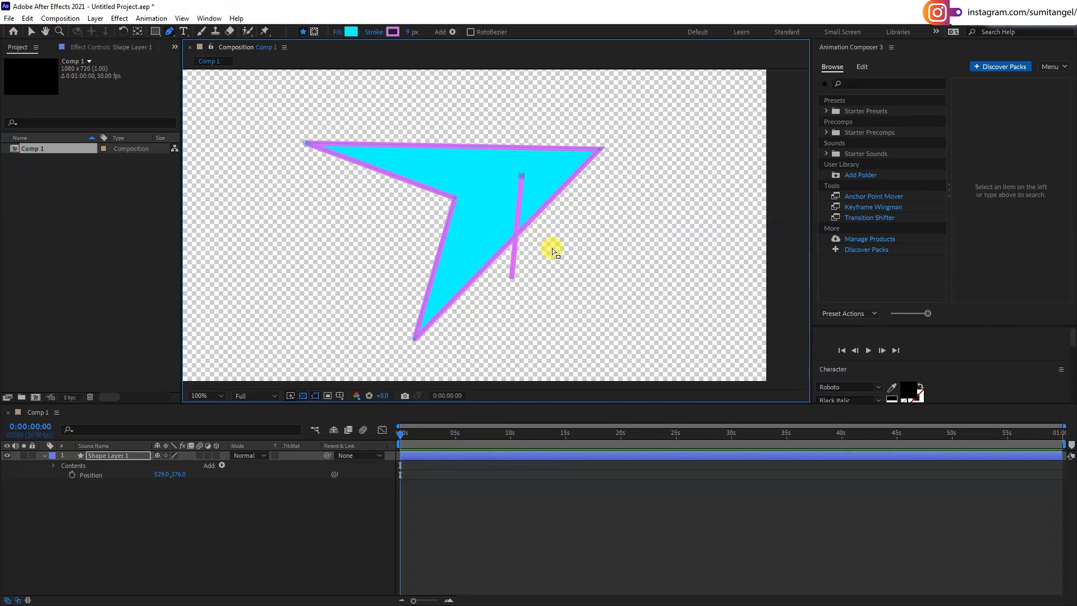
key("ctrl+z")
key("ctrl+z")
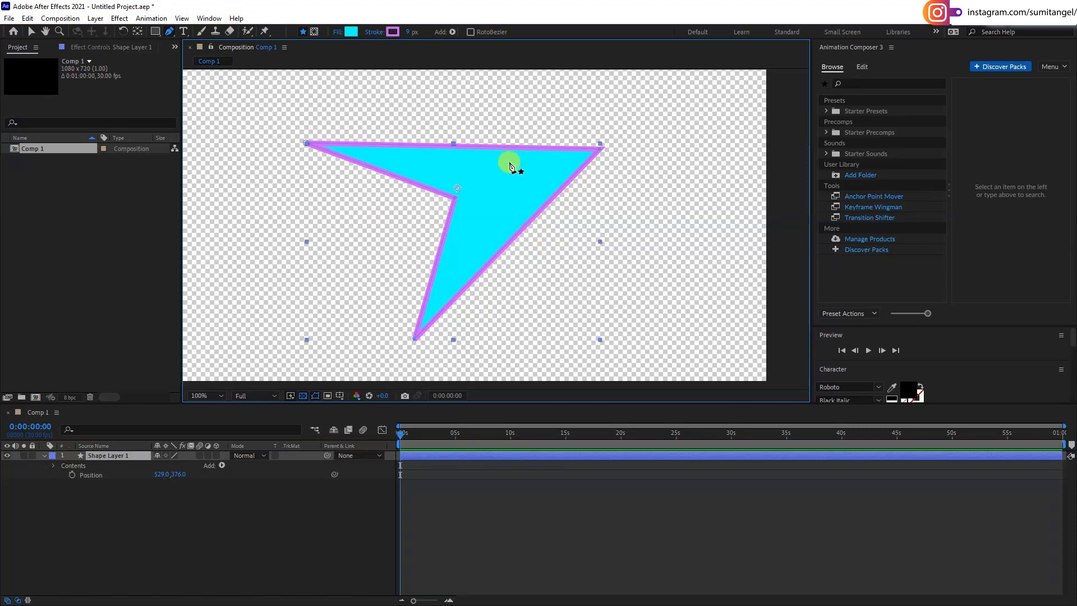
- Draw a closed four-point shaft in the same layer, running from inside the arrowhead to the composition's lower-left corner
left_click(476, 168)
left_click(492, 205)
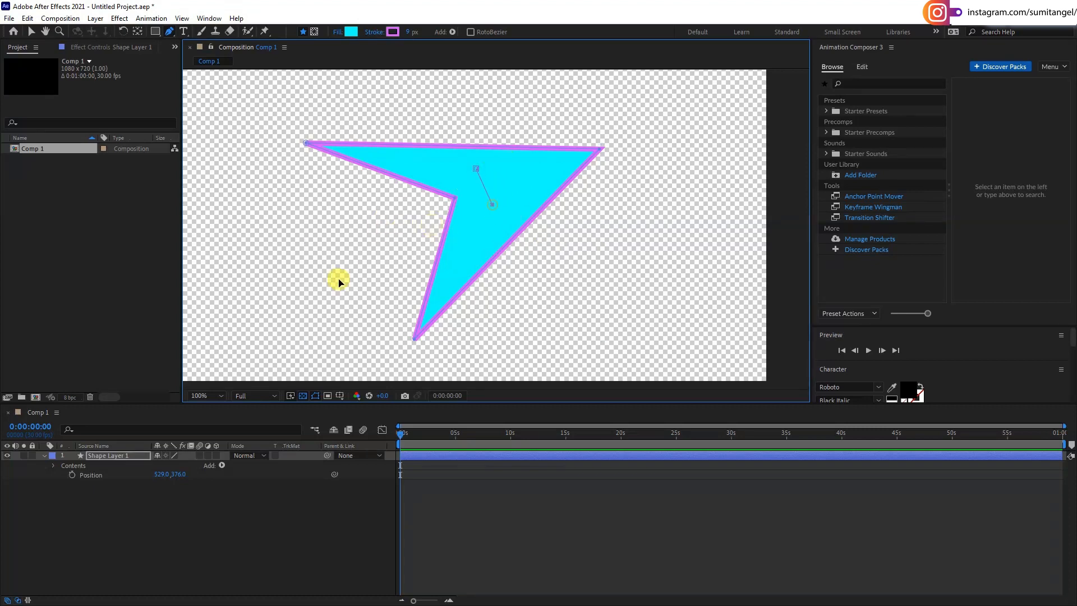
left_click(222, 359)
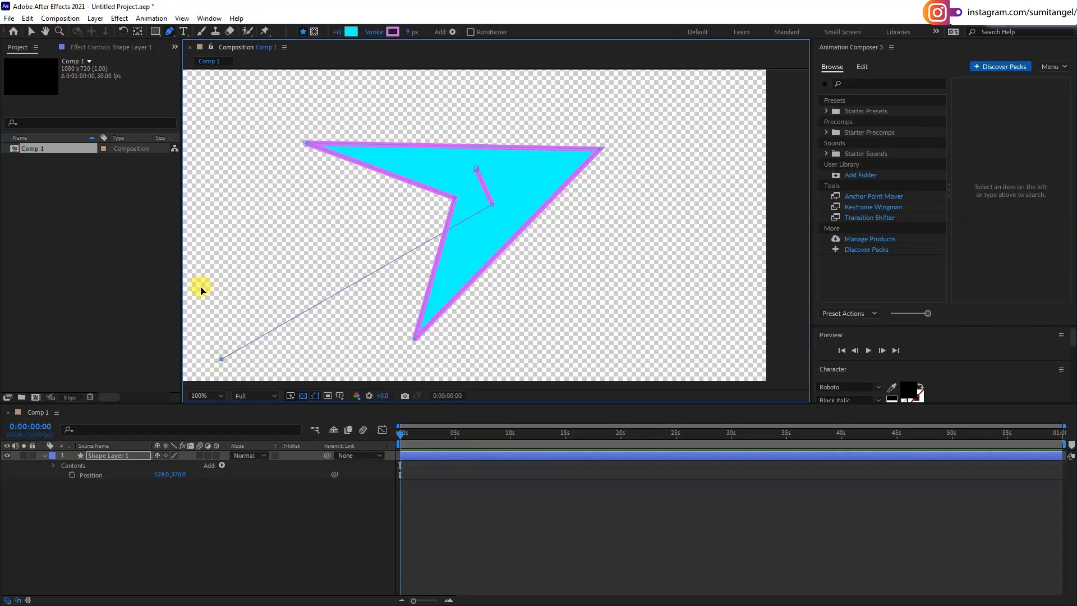
left_click(204, 312)
left_click(477, 170)
left_click(477, 171)
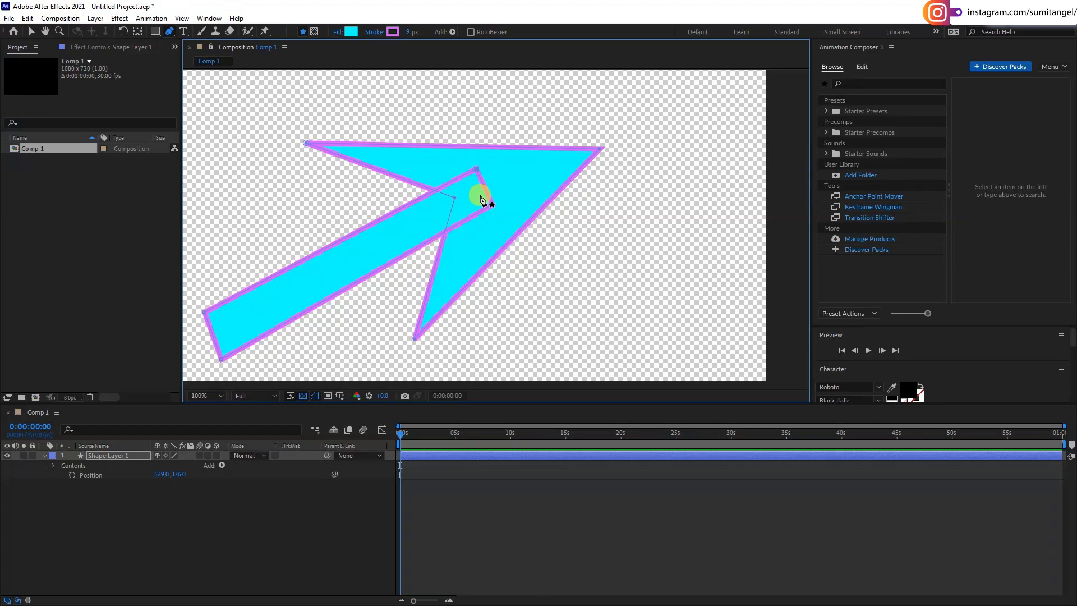
key("v")
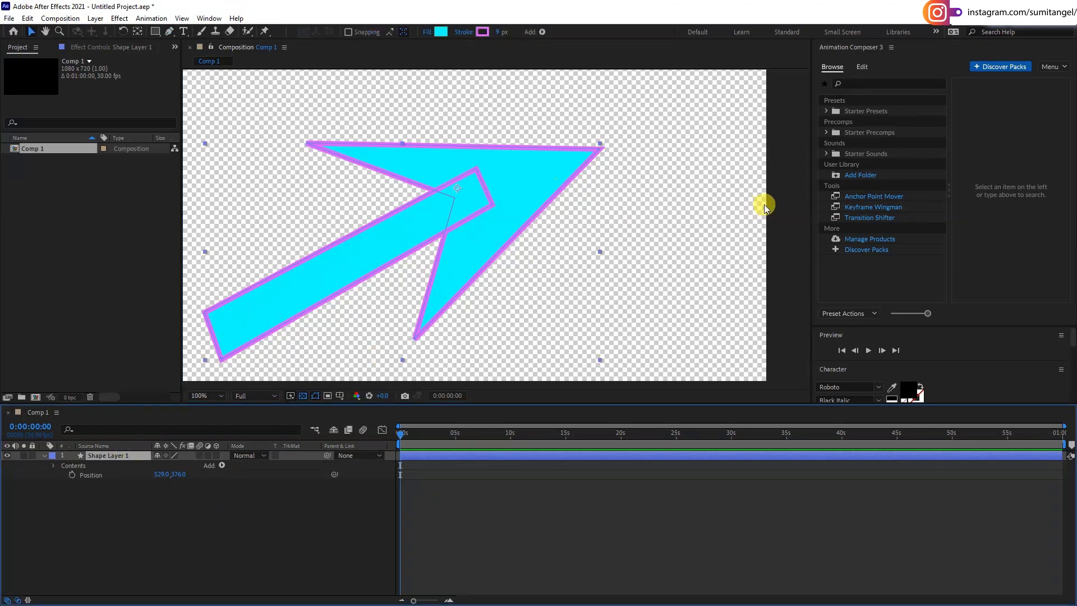
- Move the arrowhead and shaft together to a layer position of about 593, 398
left_click(466, 219)
left_click(466, 247)
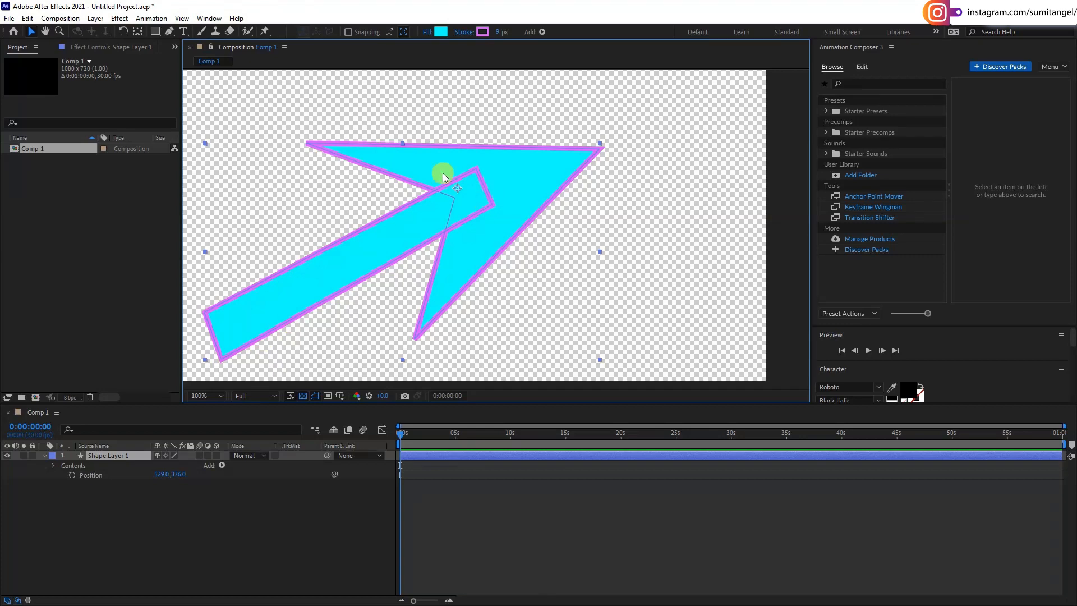
left_click_drag(437, 219, 473, 231)
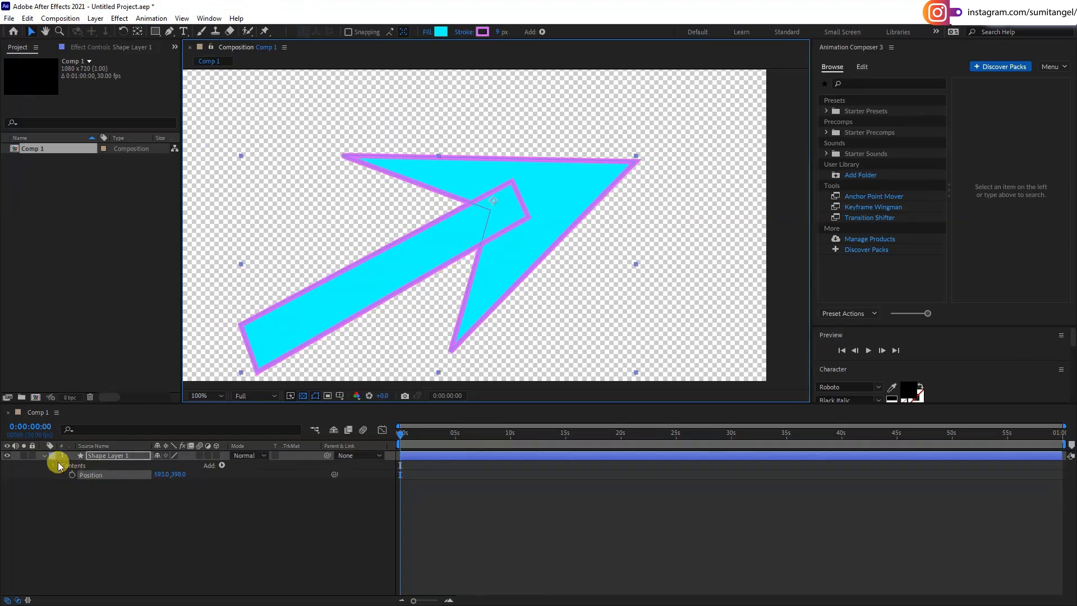
- Expand the shape layer's contents and select the arrowhead and shaft individually to examine which entry matches each shape
left_click(135, 454)
left_click(43, 456)
left_click(43, 456)
left_click(54, 466)
left_click(82, 484)
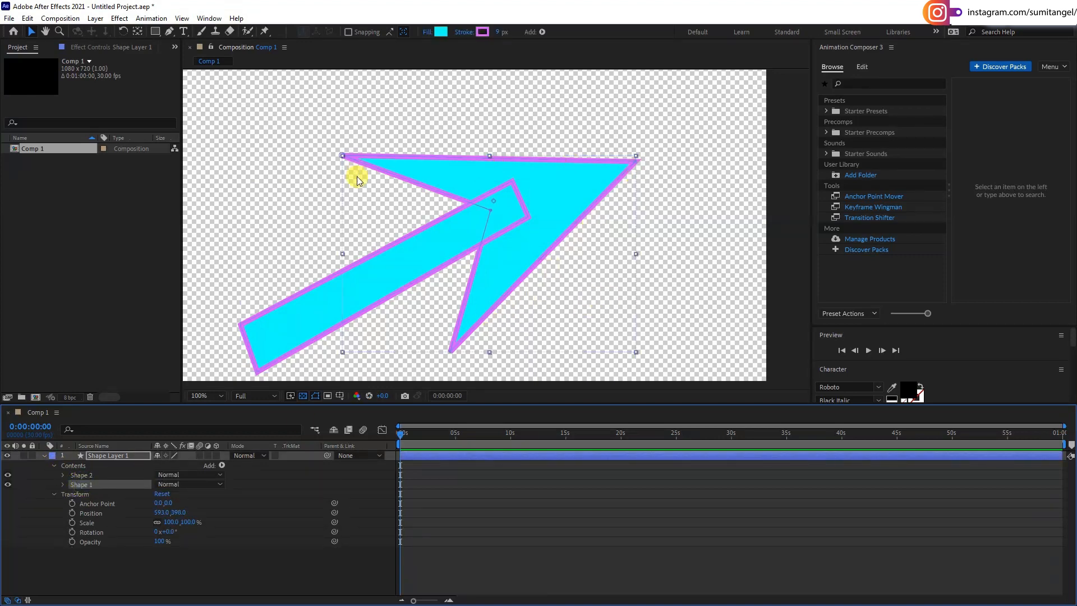
left_click(81, 475)
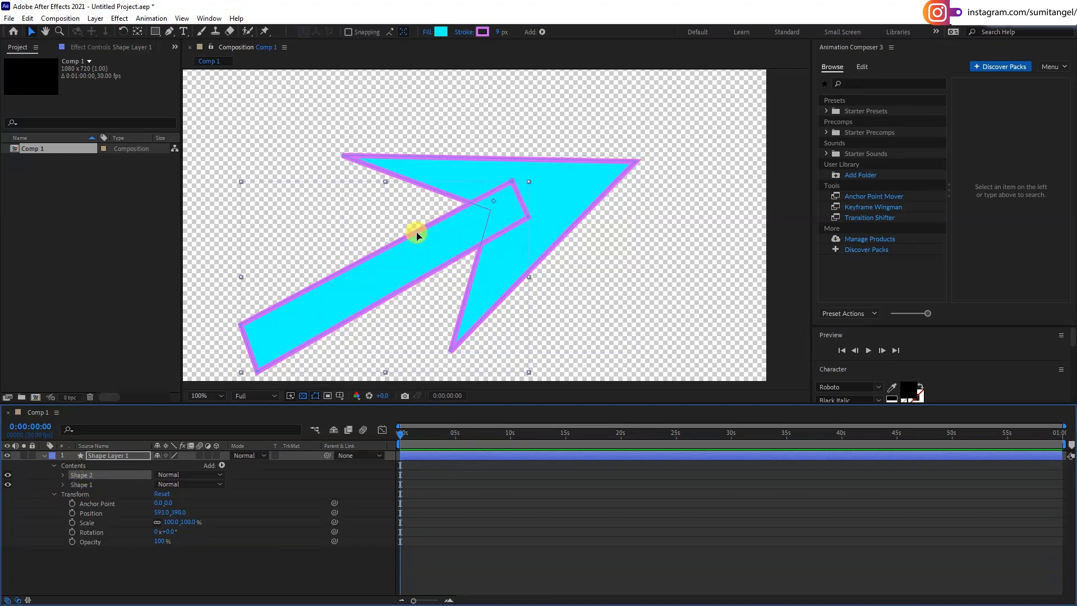
- Select the whole shape layer and move it to a position of about 654, 359
left_click(130, 456)
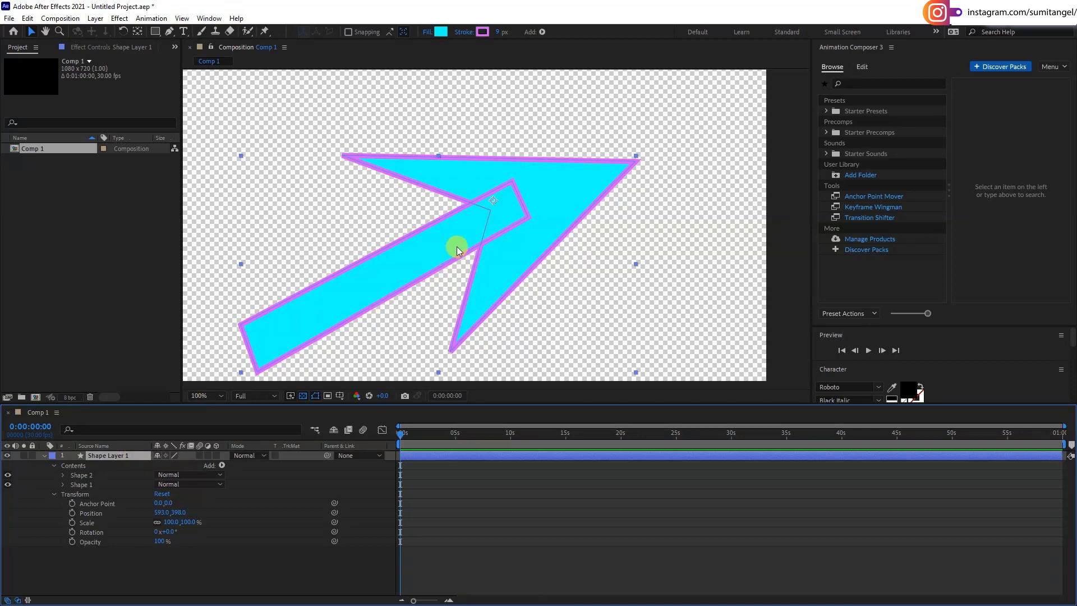
left_click_drag(488, 216, 525, 198)
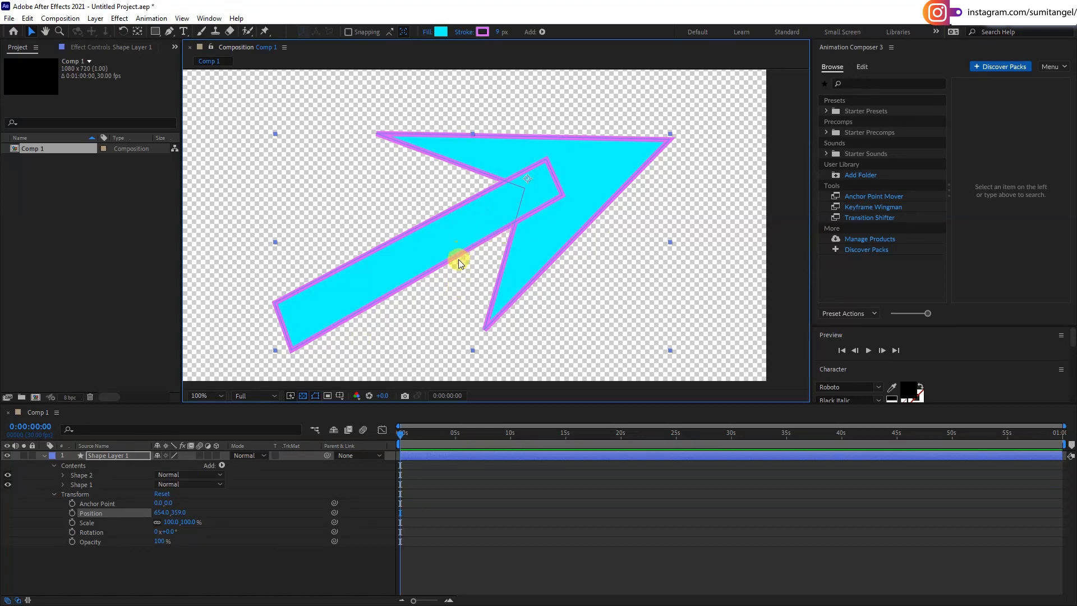
- Reshape the shaft by moving its path points inward so it narrows toward the arrowhead
left_click(82, 475)
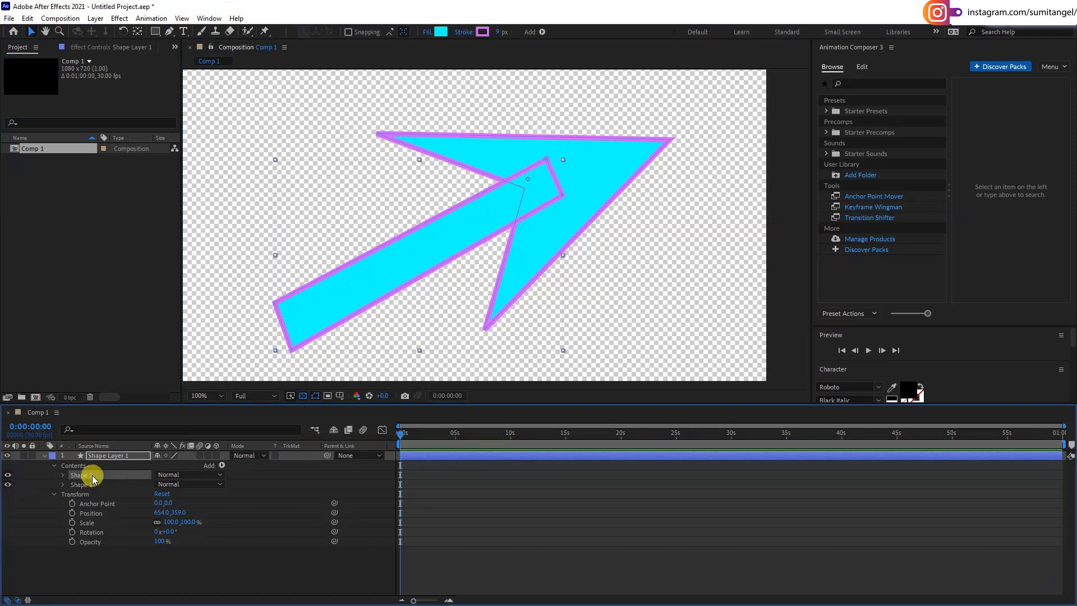
left_click_drag(410, 230, 393, 245)
left_click_drag(526, 175, 541, 181)
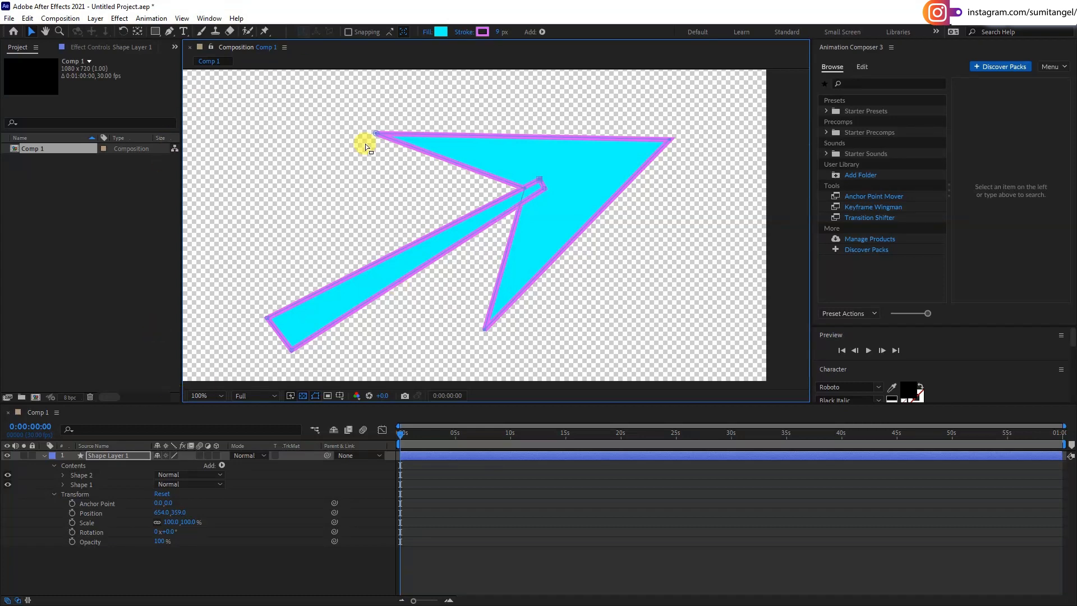
- Select the shaft shape in the layer's contents and expand its fill properties
left_click(49, 481)
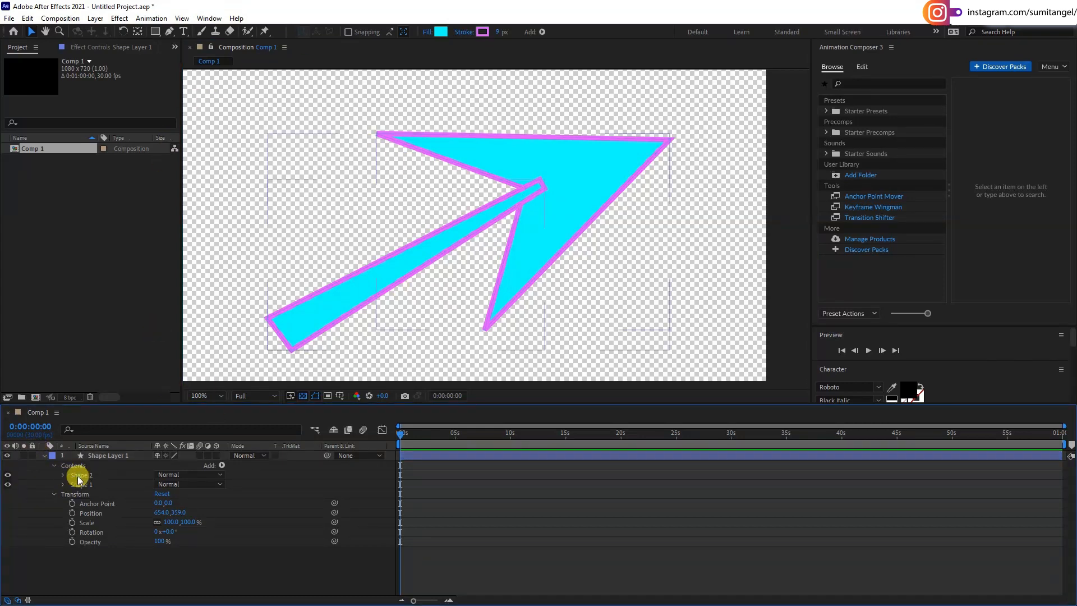
left_click(79, 478)
left_click(64, 476)
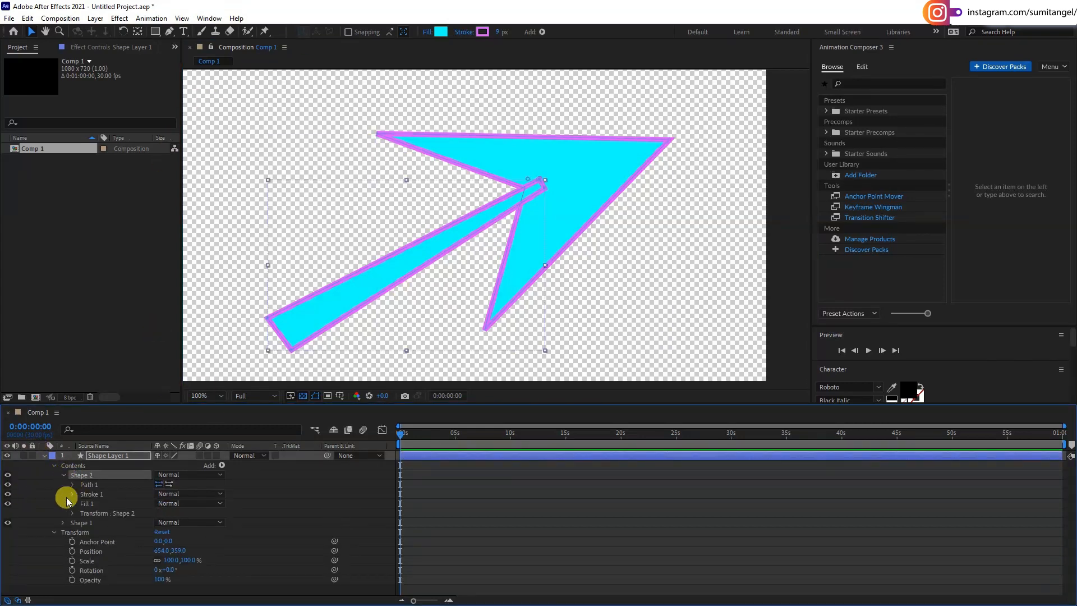
left_click(70, 504)
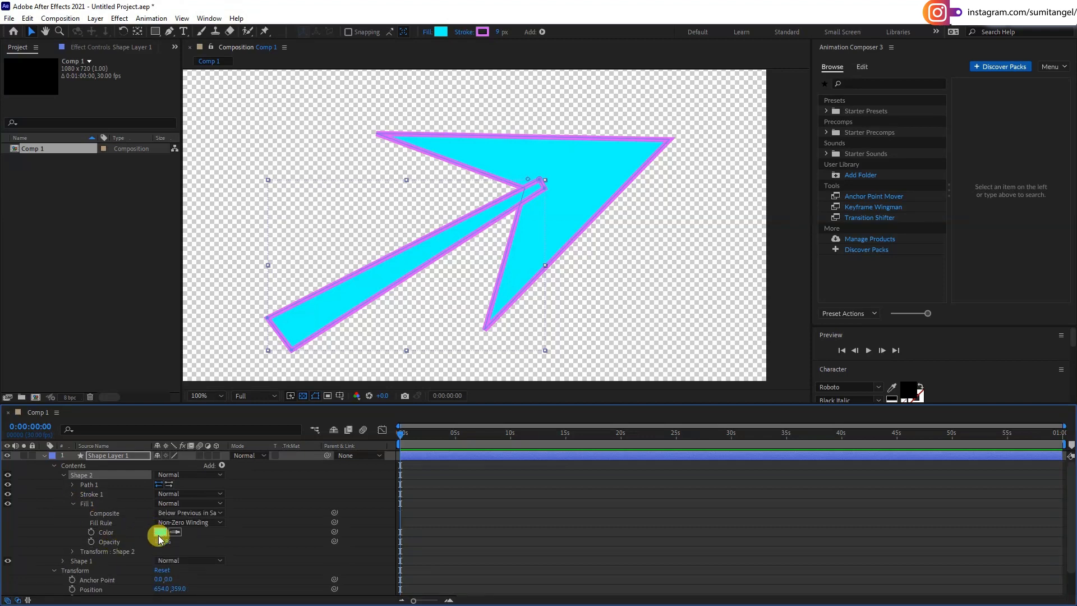
- Set the shaft's fill color to magenta
left_click(159, 532)
left_click(972, 274)
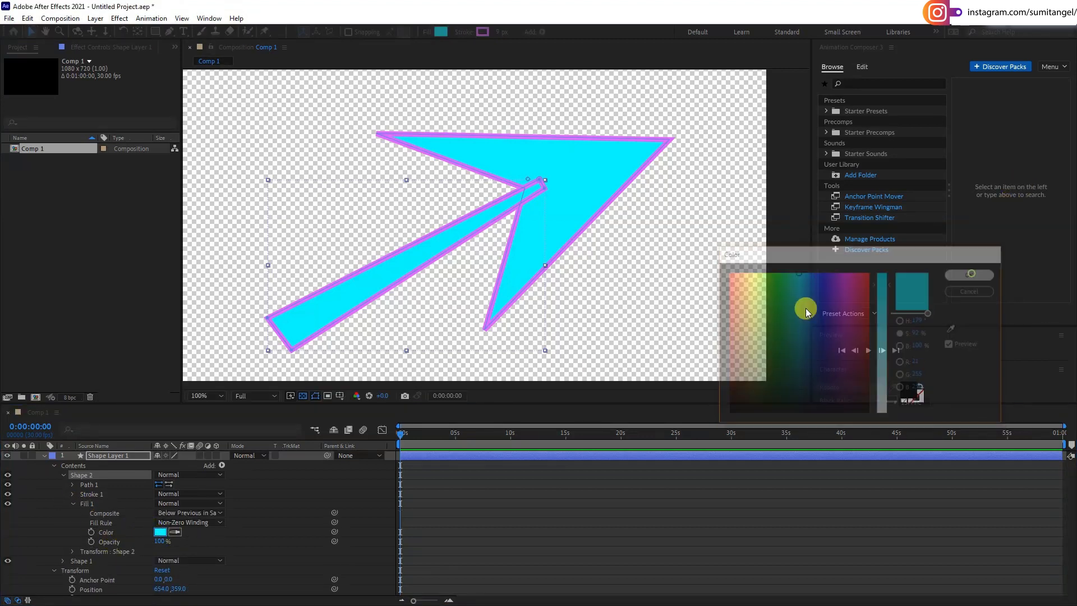
left_click(160, 532)
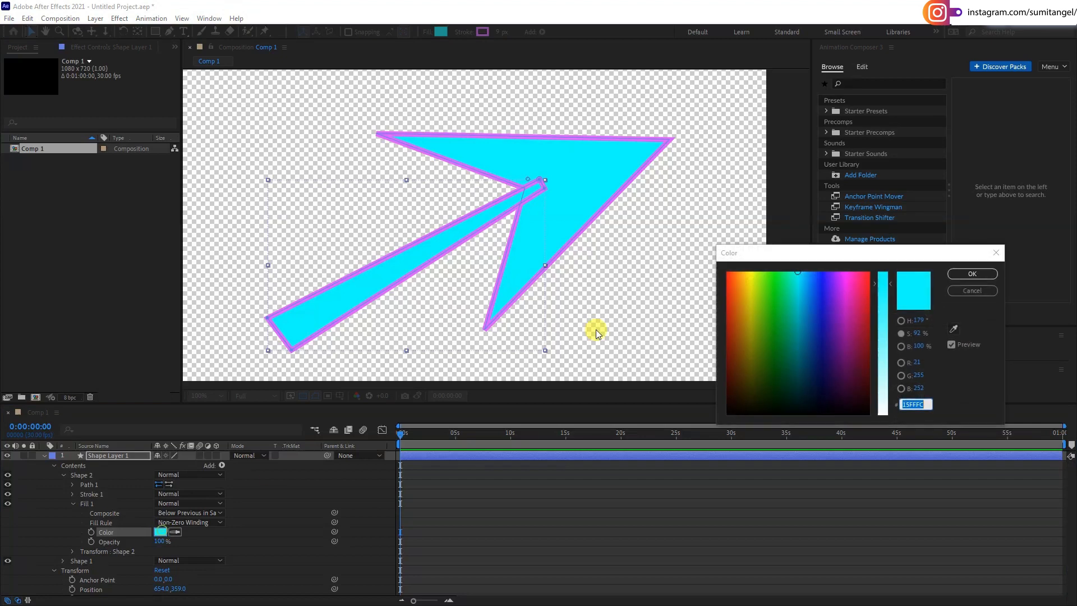
left_click_drag(849, 310, 849, 286)
left_click(975, 273)
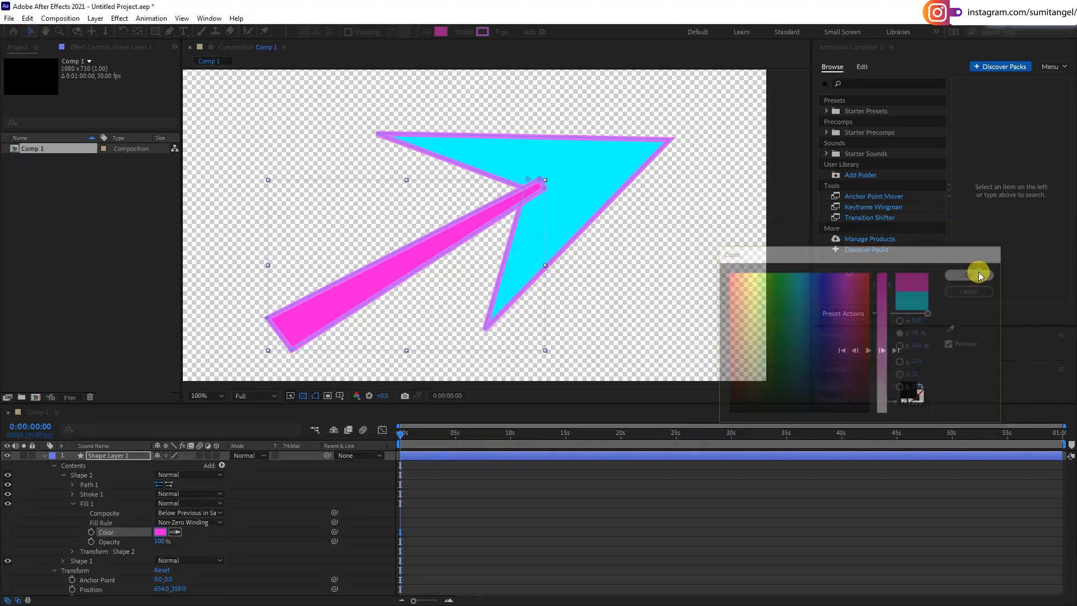
- Set the shaft's stroke width to 0 px and sample the arrowhead's cyan as its fill color
left_click_drag(498, 32, 458, 39)
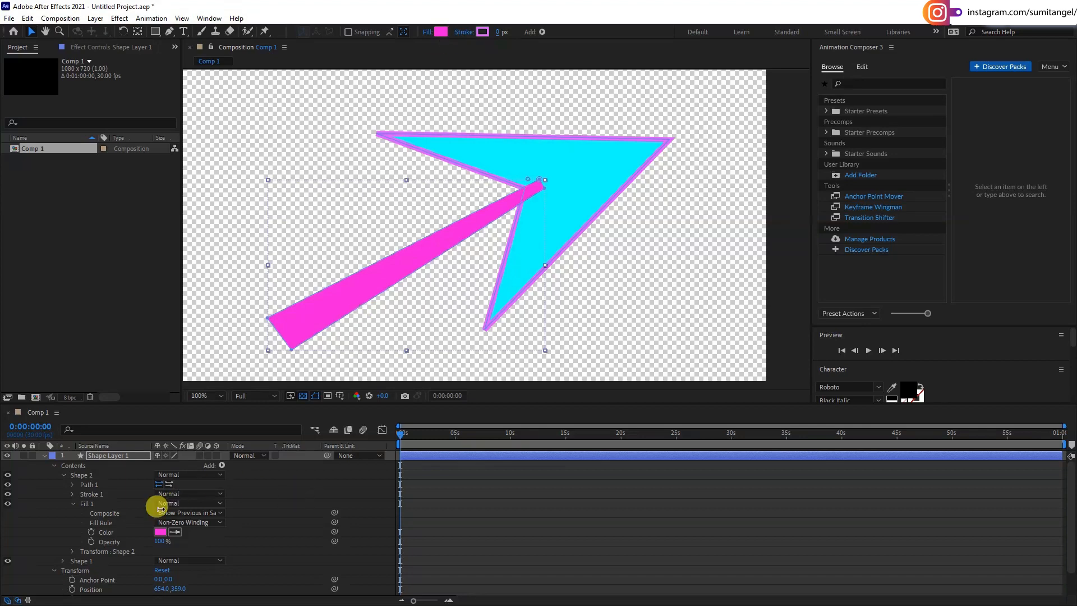
left_click(175, 532)
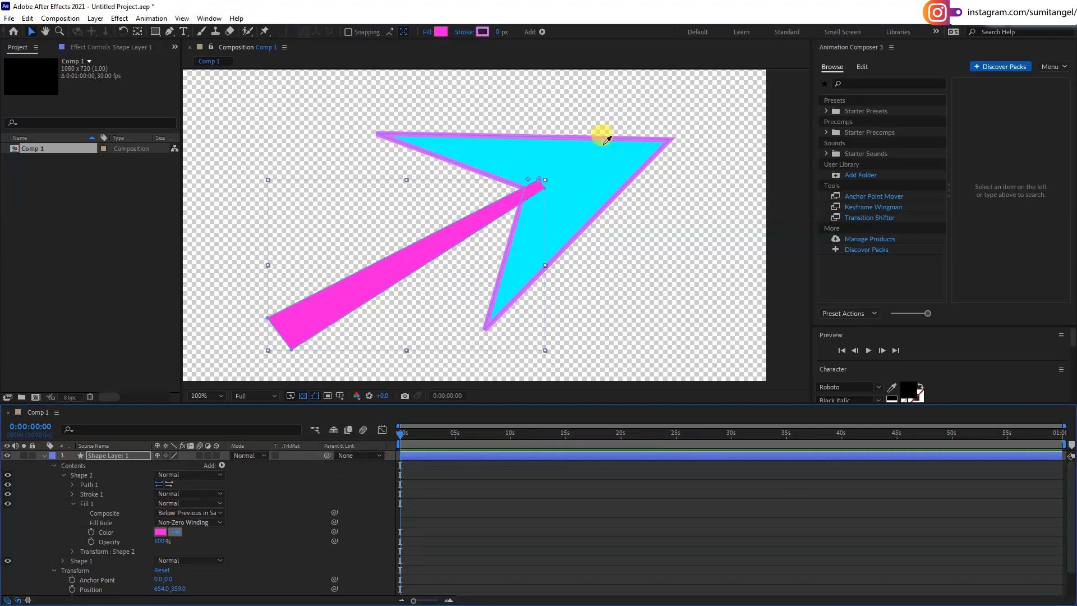
left_click(594, 158)
left_click(585, 170)
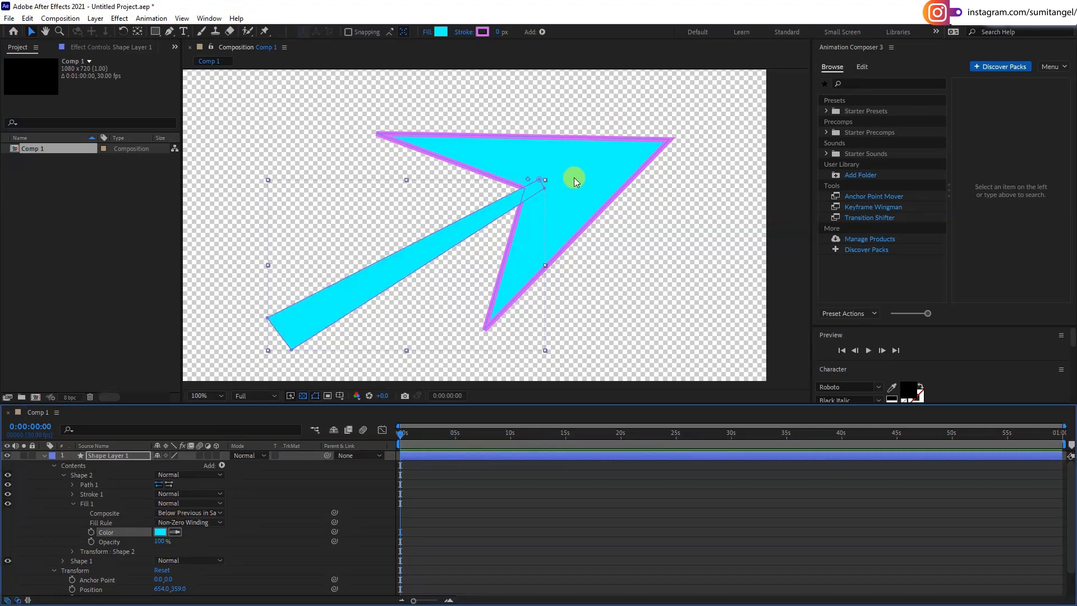
- Move the whole arrow slightly up and to the left in the composition, and collapse the layer's properties
left_click(662, 219)
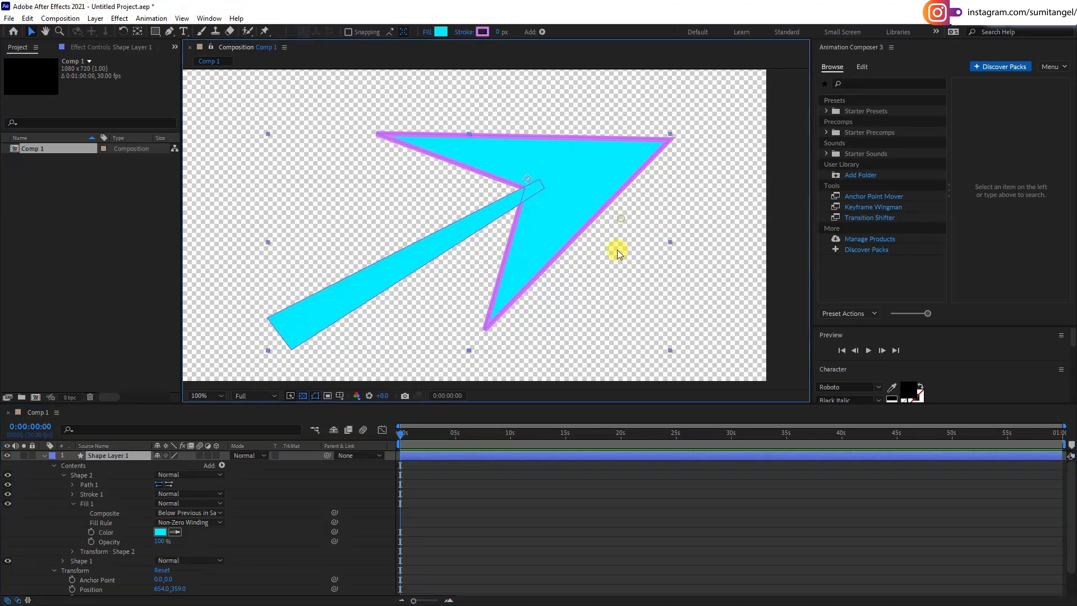
left_click_drag(547, 176, 583, 174)
left_click(664, 204)
left_click(45, 455)
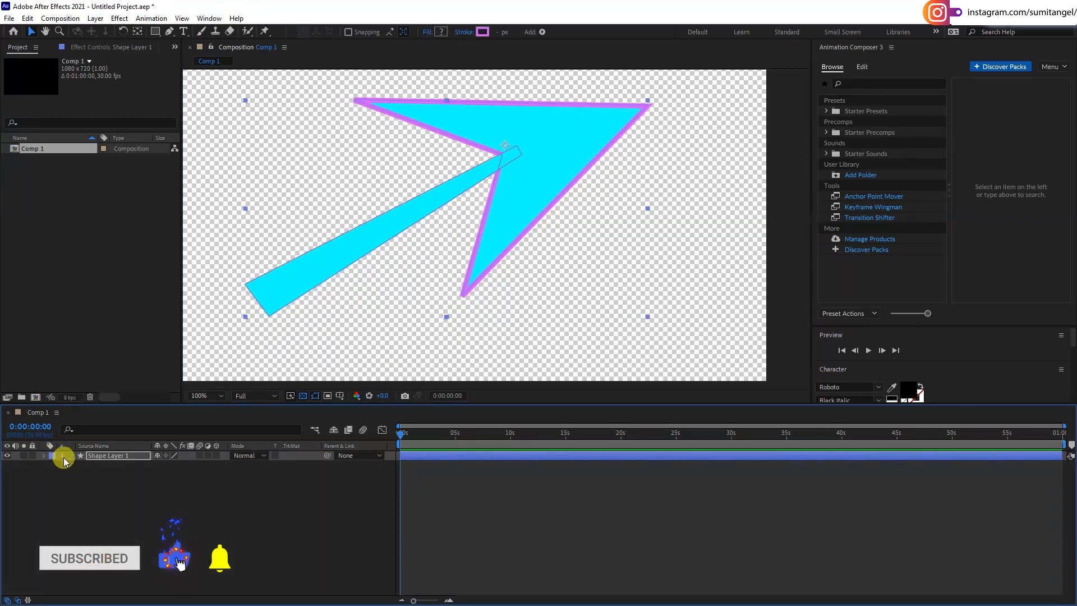
left_click(522, 191)
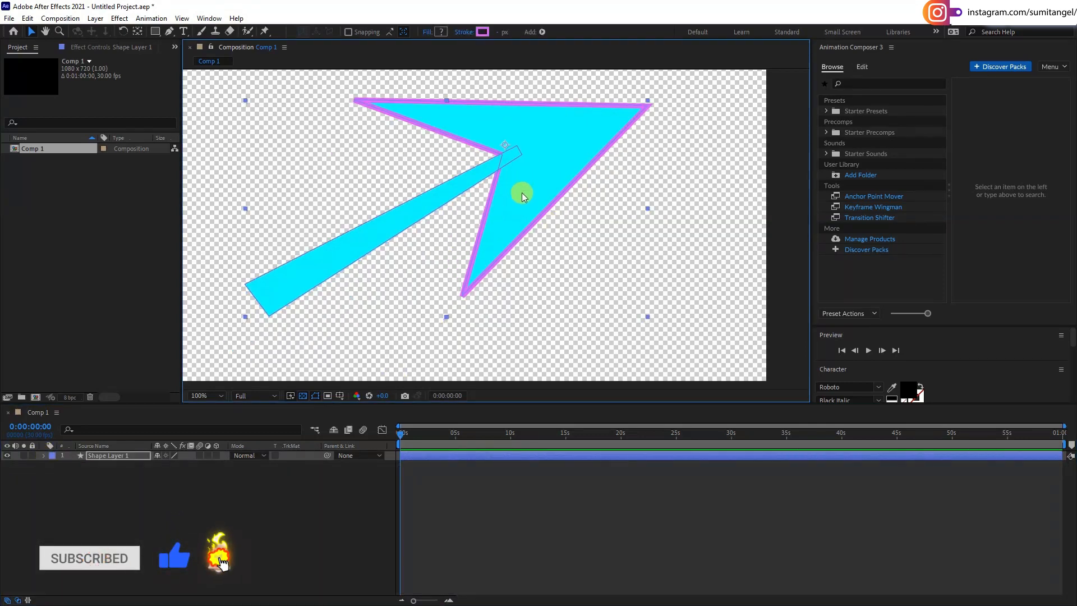
- Draw a small closed four-point shape with the Pen tool across the arrowhead's diagonal edge, in the same shape layer
left_click(169, 32)
scroll(511, 211, "down", 2)
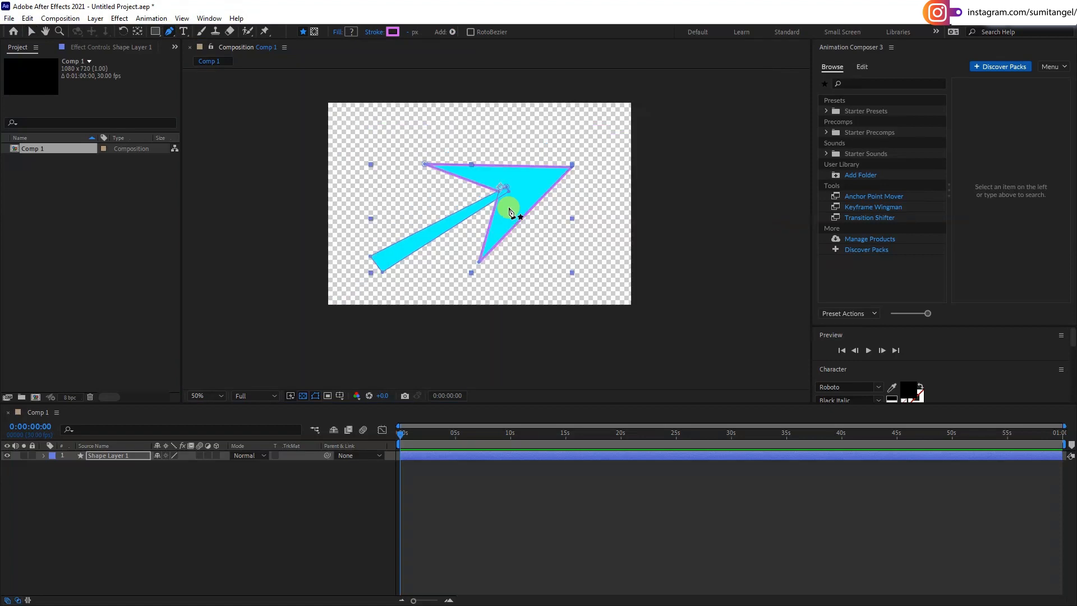
scroll(510, 211, "up", 1)
left_click_drag(509, 211, 531, 243)
left_click(104, 457)
left_click_drag(554, 128, 546, 169)
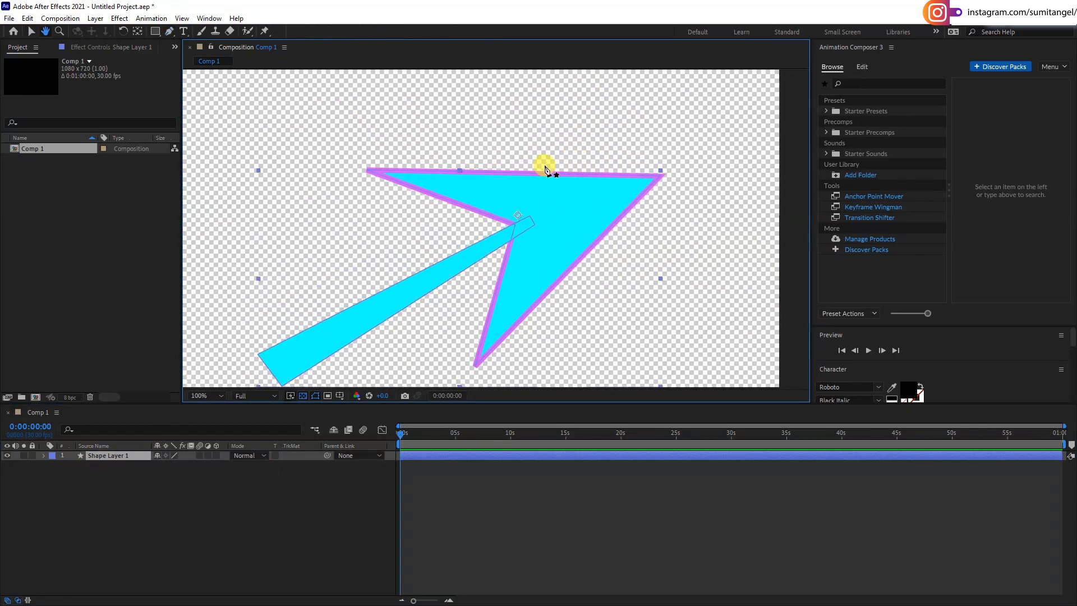
left_click(578, 213)
left_click(577, 287)
left_click(622, 263)
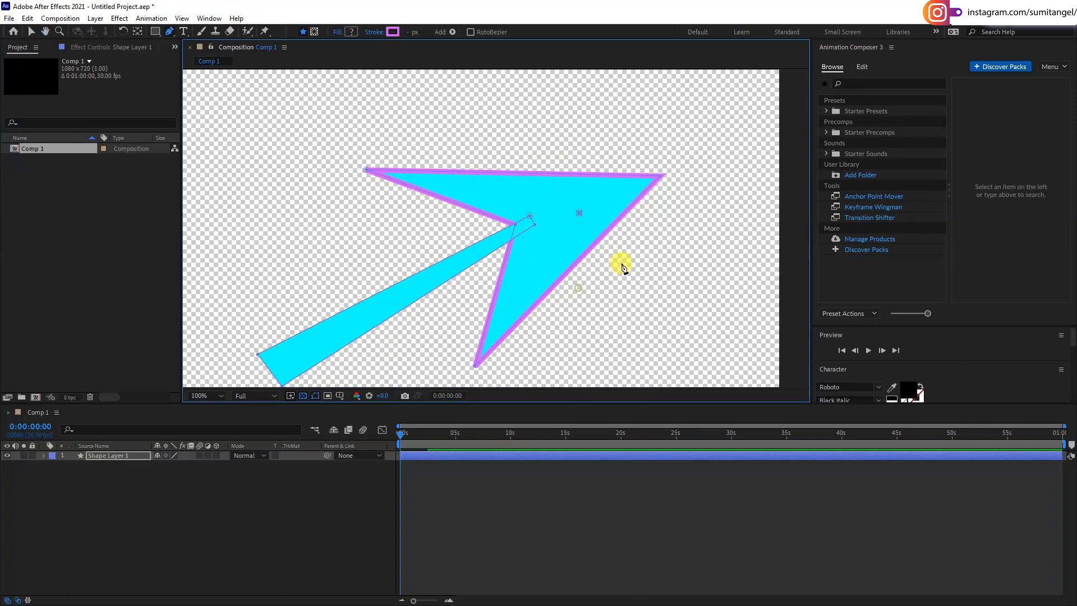
left_click(596, 210)
left_click(579, 213)
key("v")
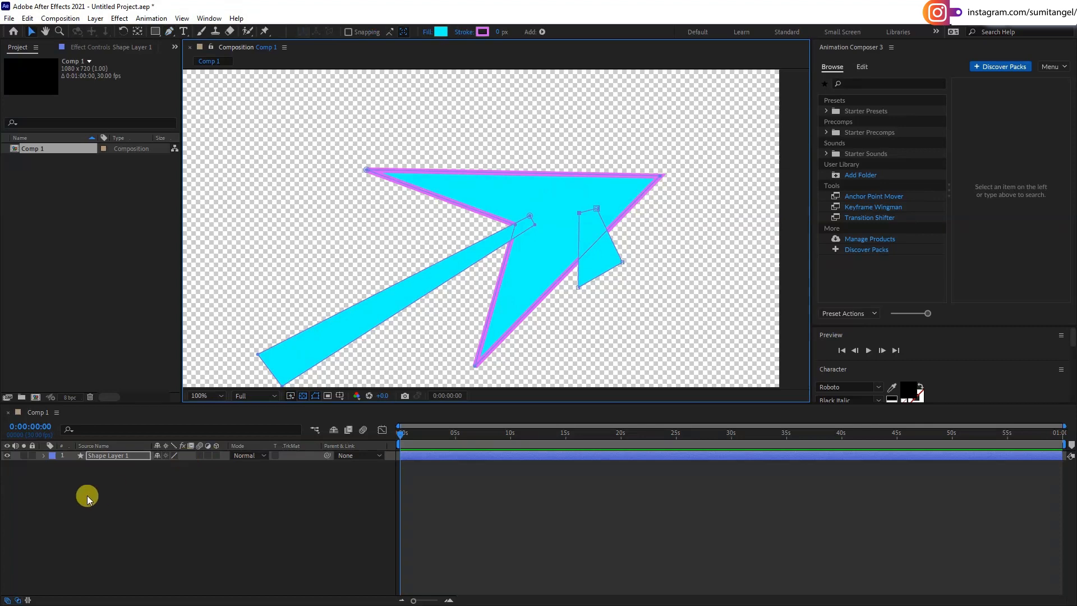
- Expand the shape layer's contents and select the small four-point shape drawn across the arrowhead's edge
left_click(44, 455)
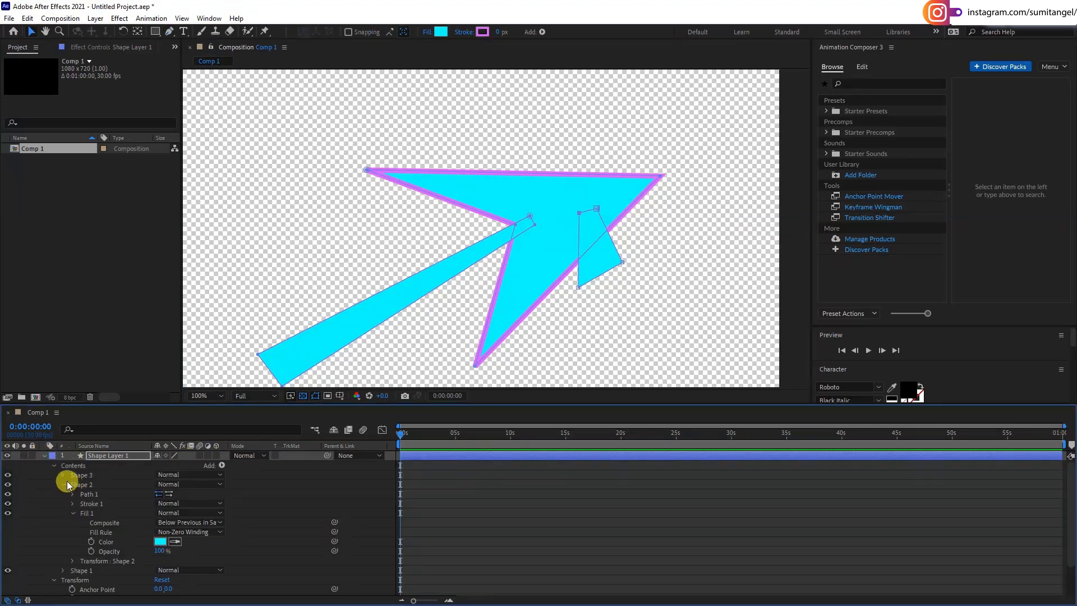
left_click(81, 476)
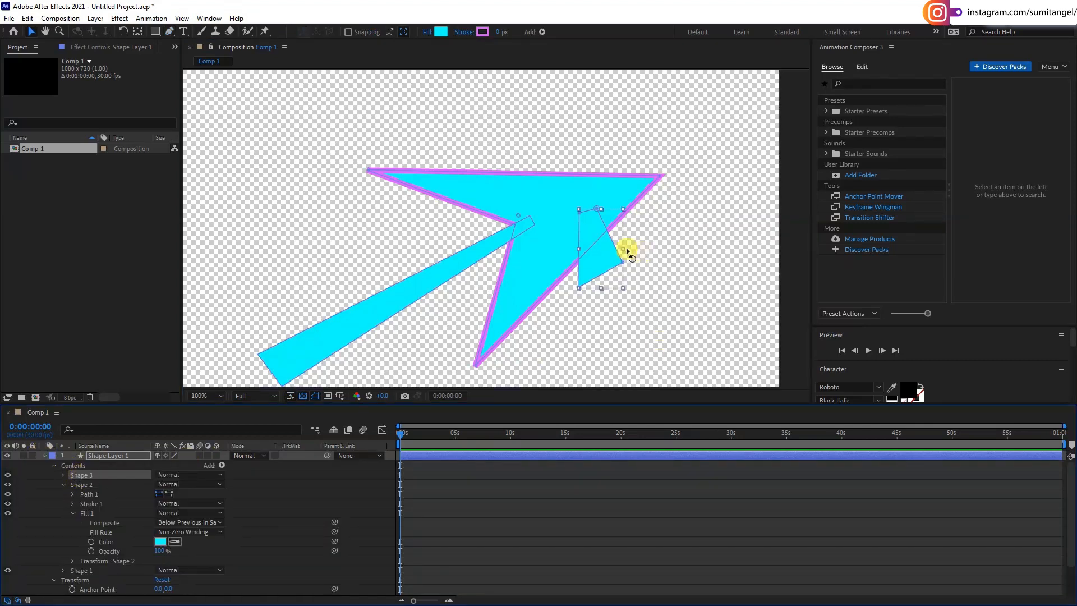
left_click(84, 477)
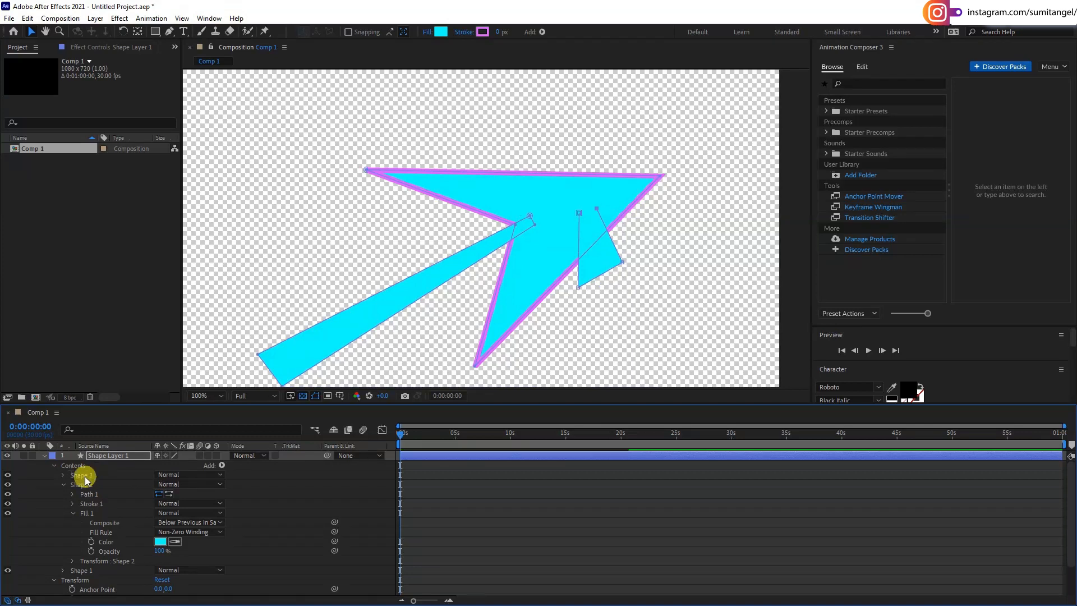
- Undo the drawing of the small four-point shape across the arrowhead's edge and collapse the shape layer's properties
left_click(81, 487)
key("ctrl+z")
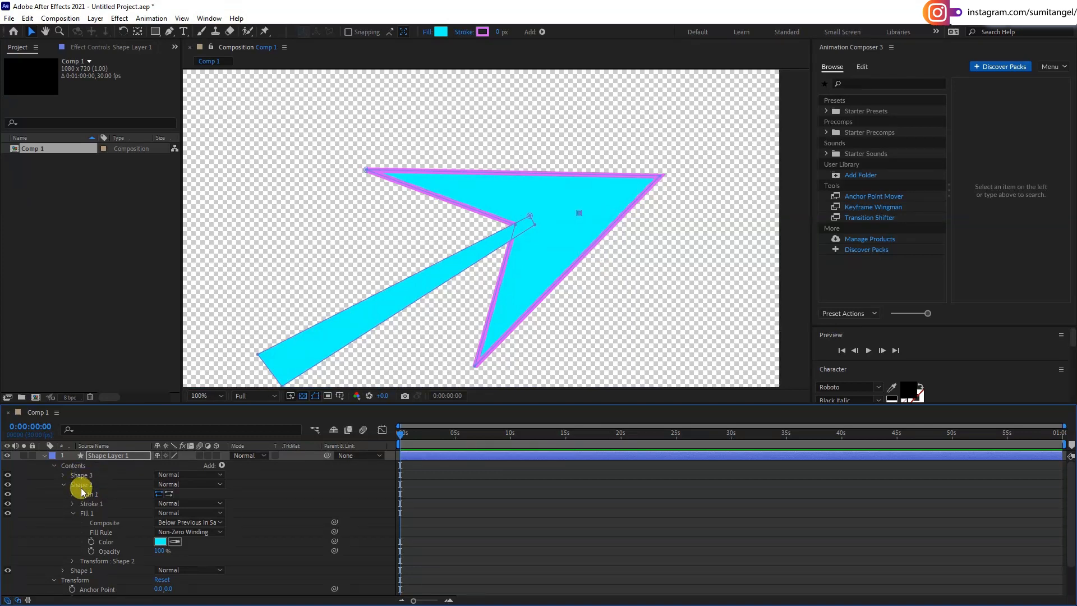
key("ctrl+z")
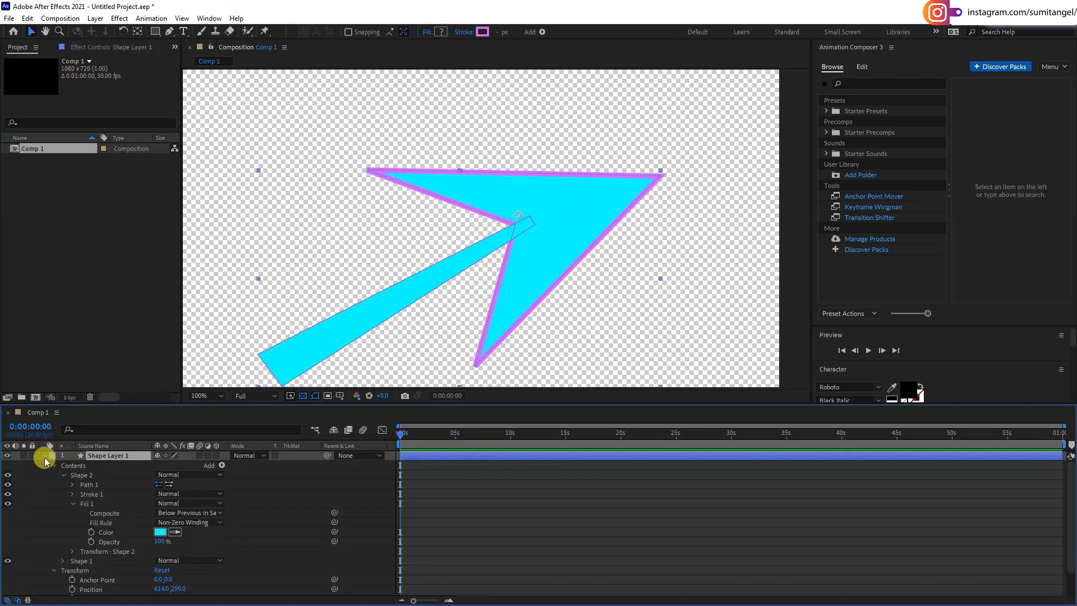
left_click(44, 456)
- Move the whole arrow slightly up and to the right in the composition
scroll(463, 265, "down", 2)
mouse_move(506, 253)
left_mouse_down()
mouse_move(531, 226)
mouse_move(514, 236)
left_mouse_up()
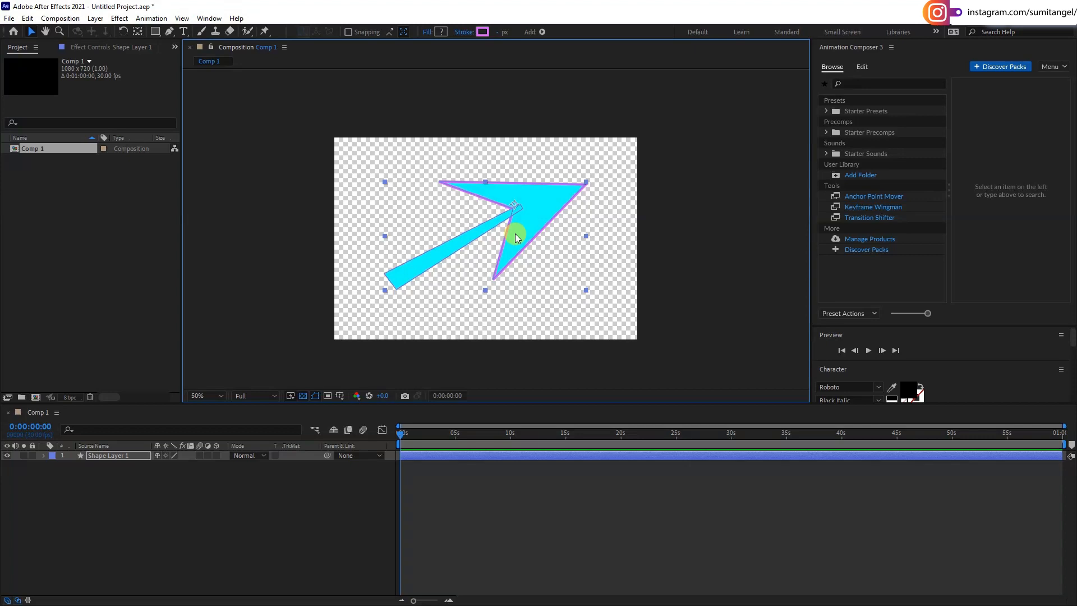
scroll(515, 233, "up", 2)
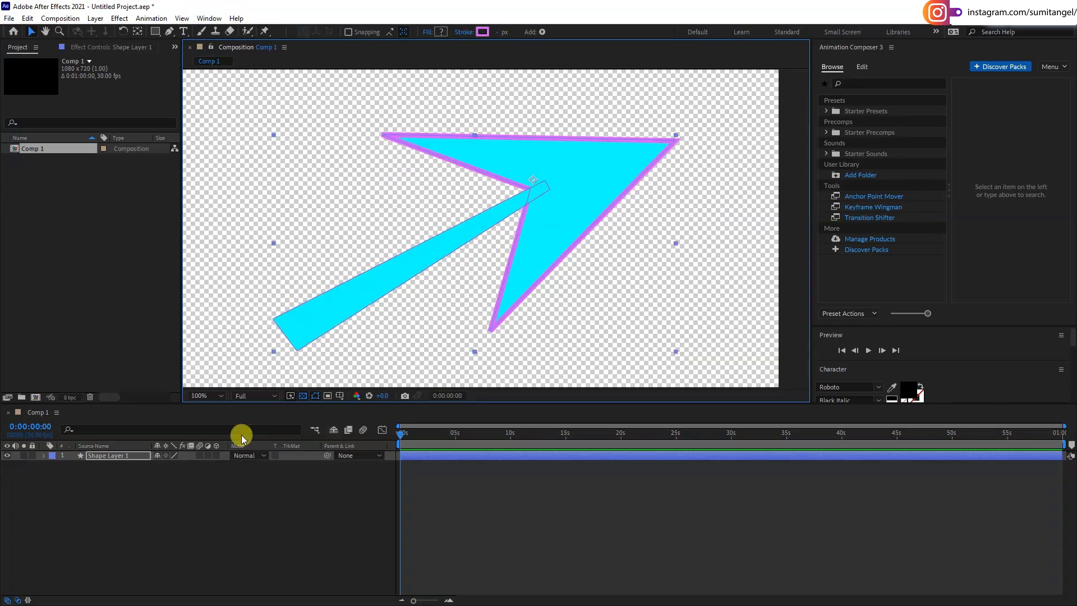
- With no layer selected, draw a closed four-point Pen shape above the shaft so it forms a separate shape layer
left_click(134, 458)
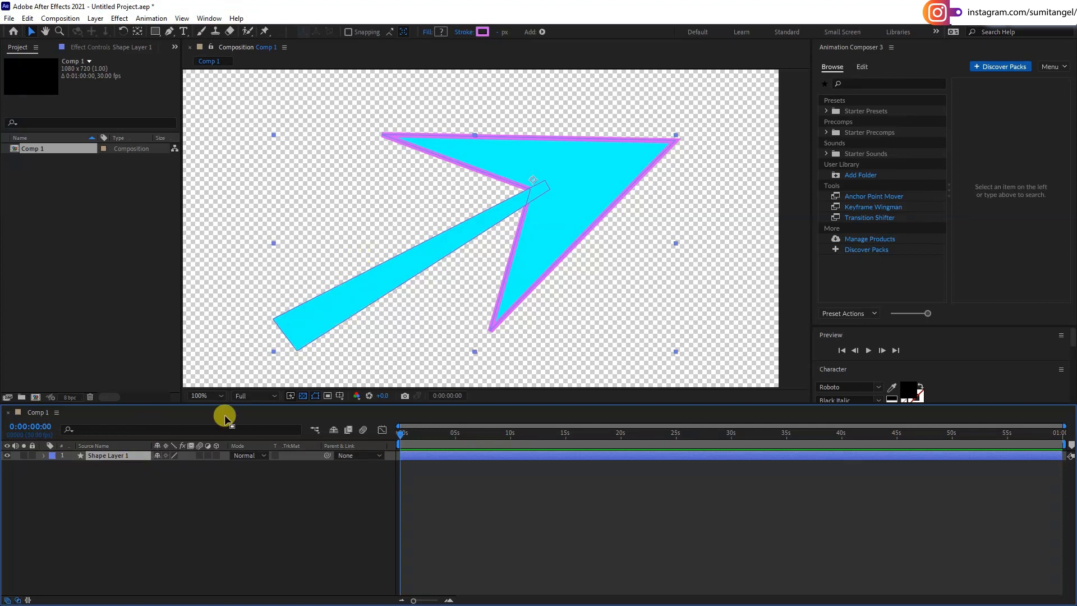
left_click(136, 499)
left_click(120, 490)
left_click(169, 31)
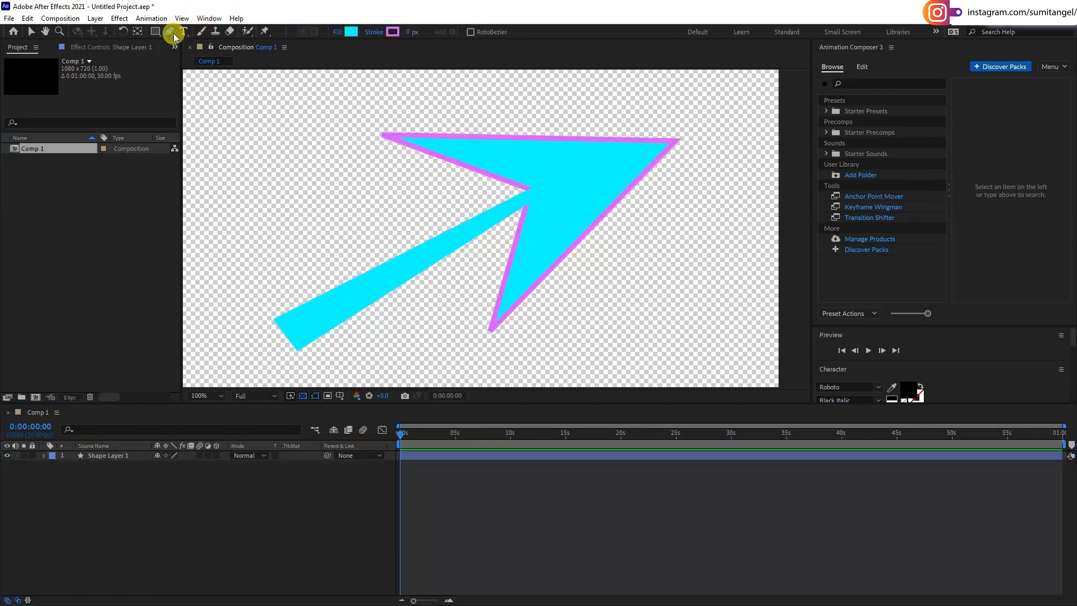
left_click(274, 181)
left_click(263, 271)
left_click(366, 250)
left_click(392, 168)
left_click(274, 182)
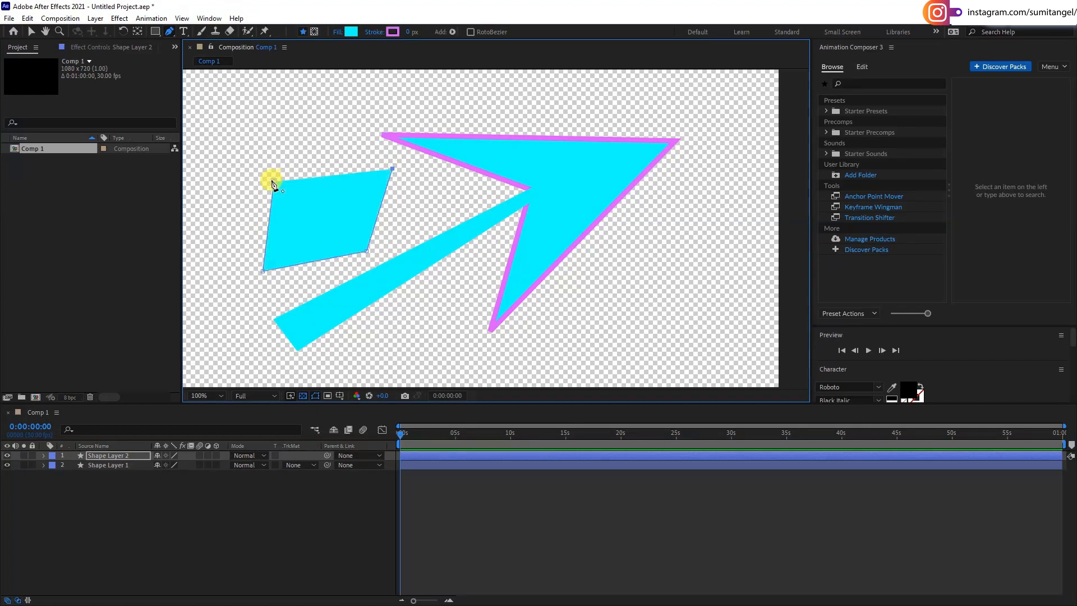
- Move the separate four-point shape toward the composition's upper-left corner, and delete its layer
key("v")
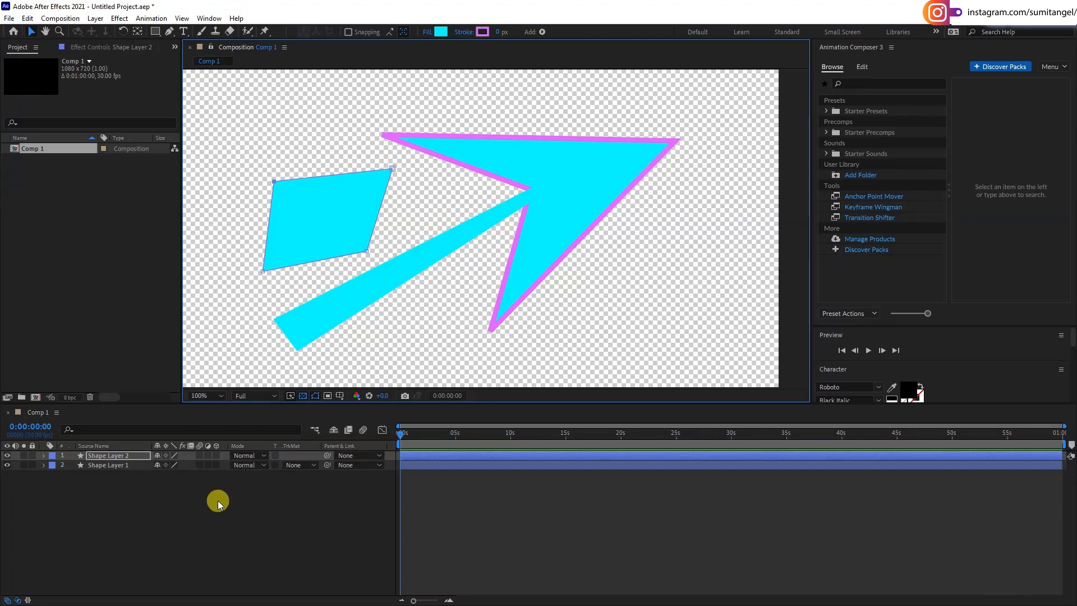
left_click(130, 455)
left_click_drag(328, 234, 257, 178)
key("Delete")
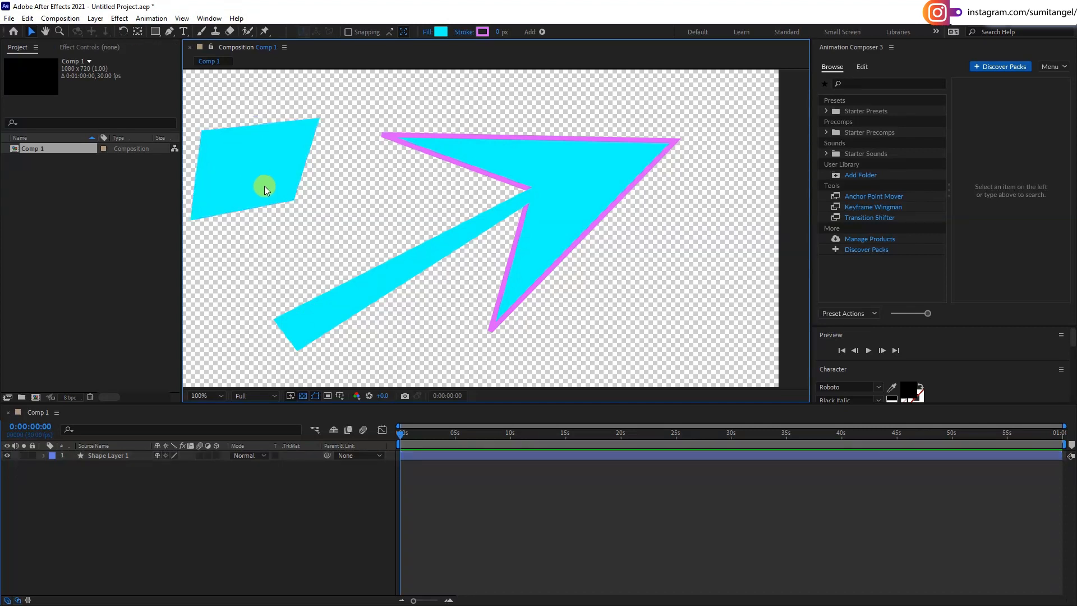
- Select only the shaft inside the arrow's shape layer and set its fill color to bright blue
left_click(126, 456)
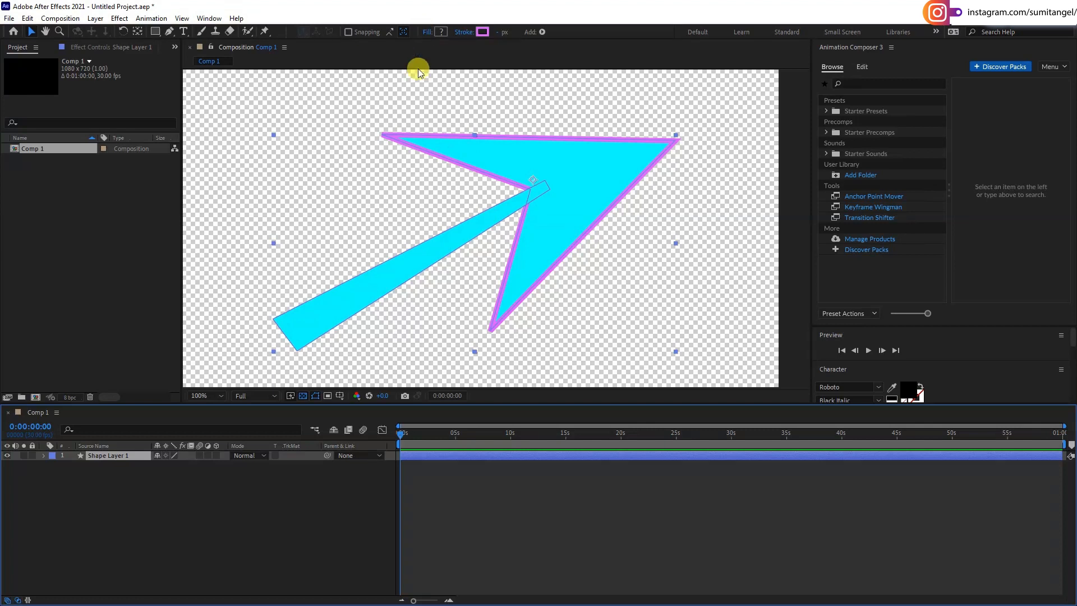
left_click(520, 260)
left_click(121, 463)
left_click(421, 263)
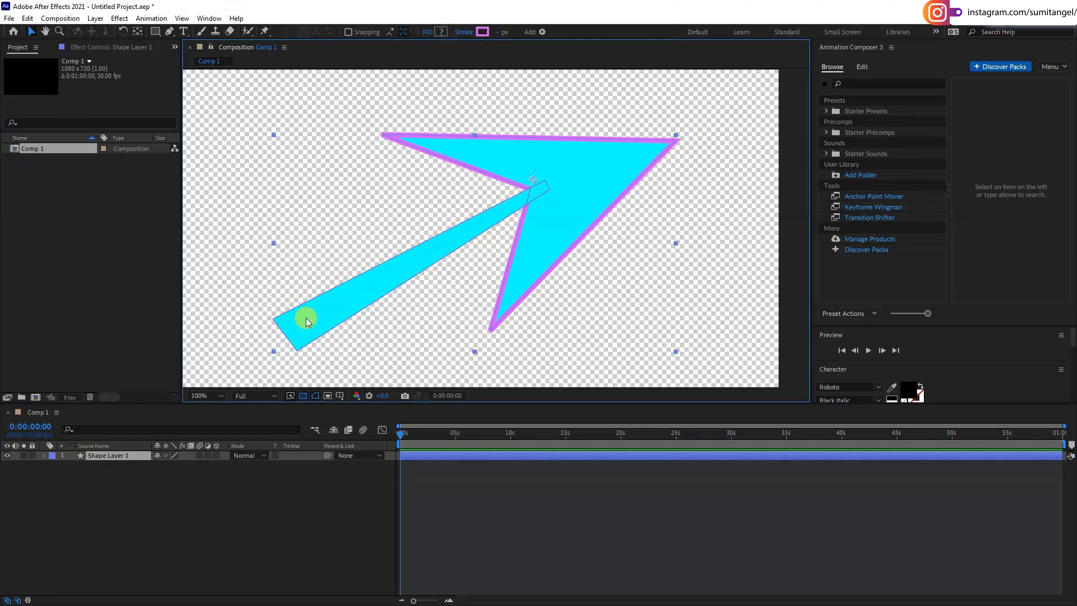
left_click(337, 286)
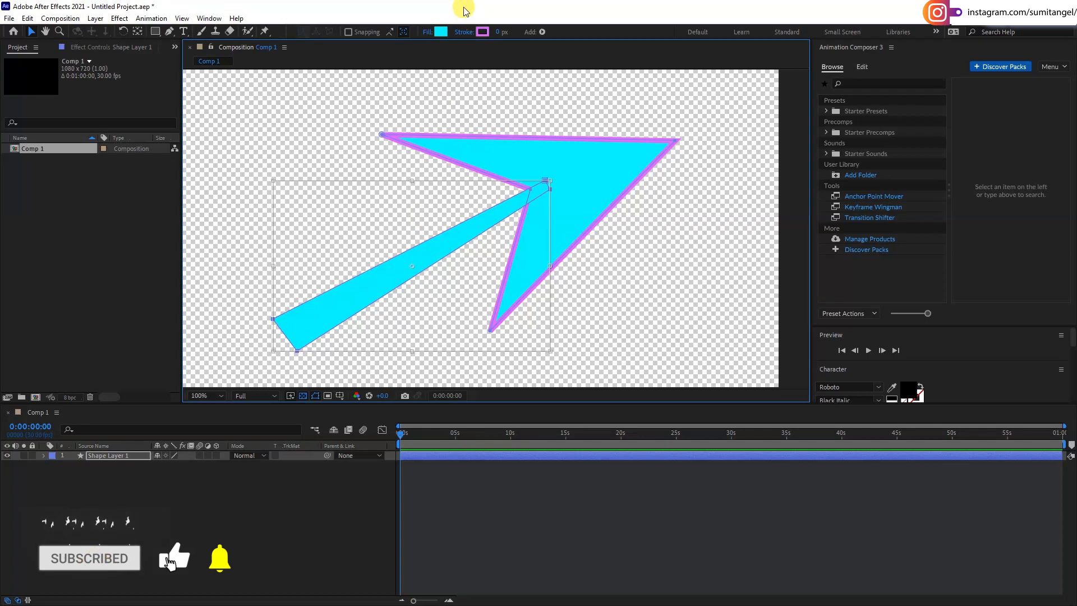
left_click(436, 34)
left_click(822, 273)
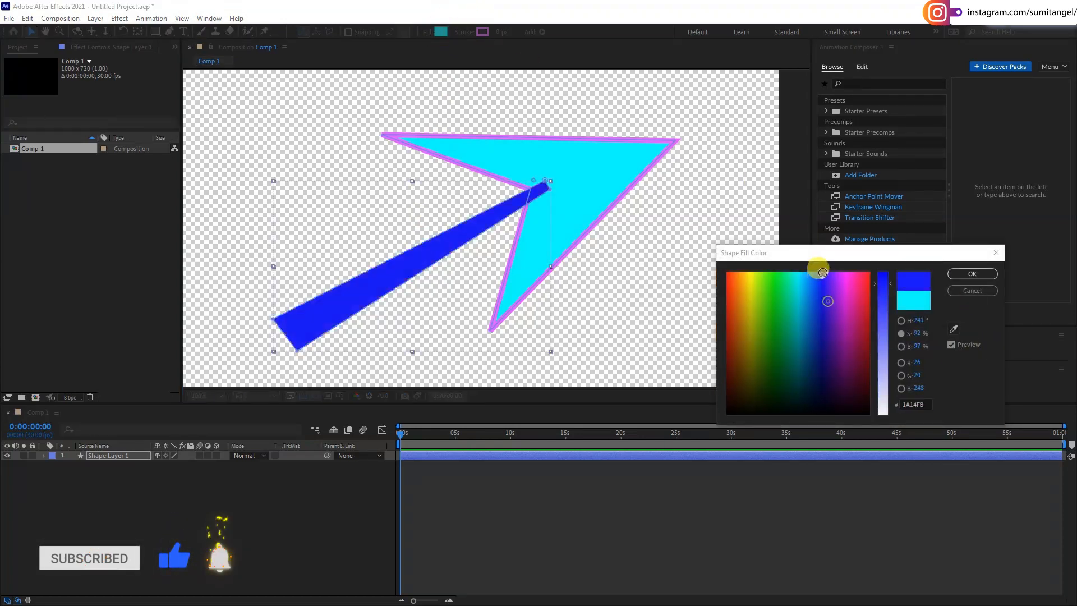
left_click(971, 275)
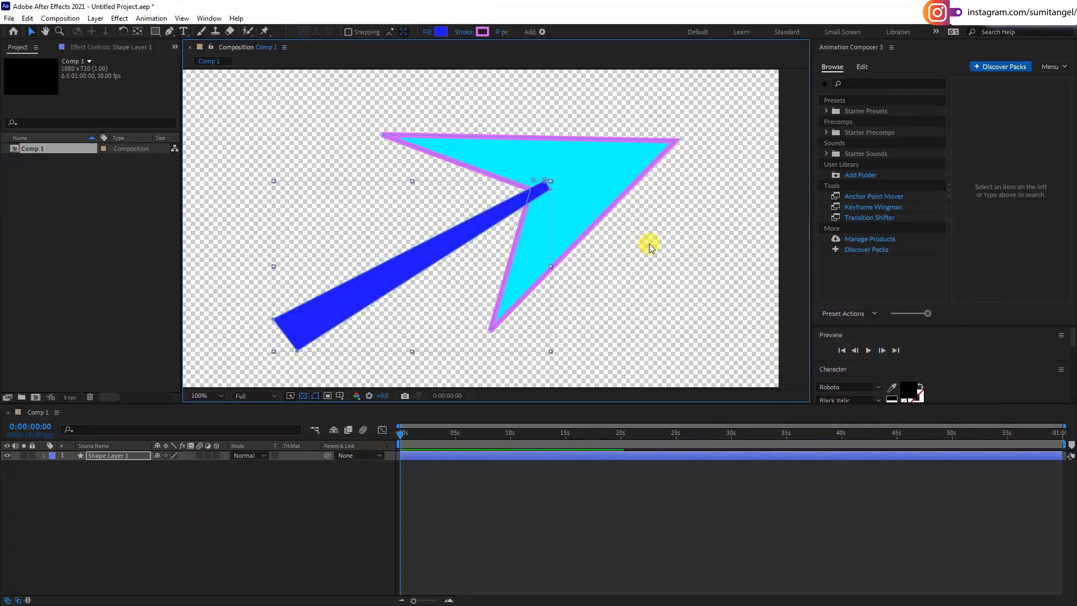
left_click(762, 224)
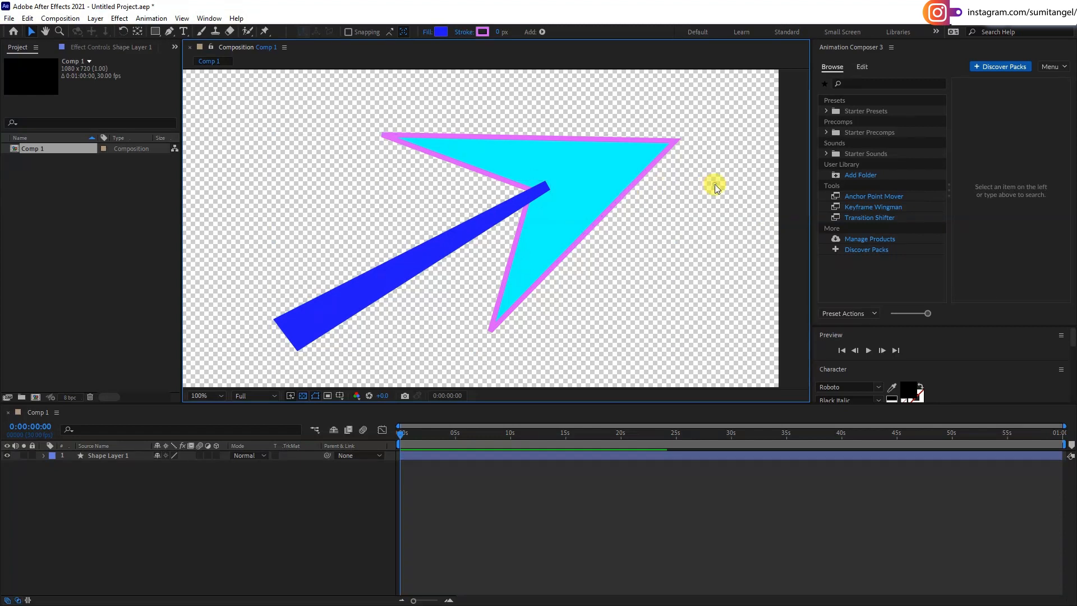
left_click(530, 527)
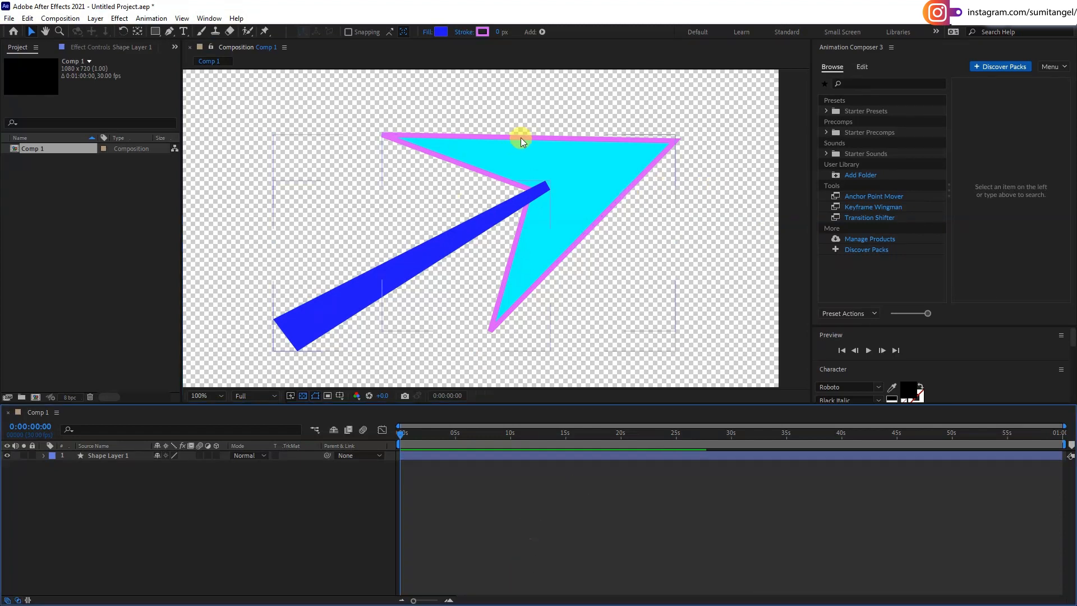
- Select the whole arrow layer and set the stroke width of both the arrowhead and the shaft to 6 px
left_click(570, 205)
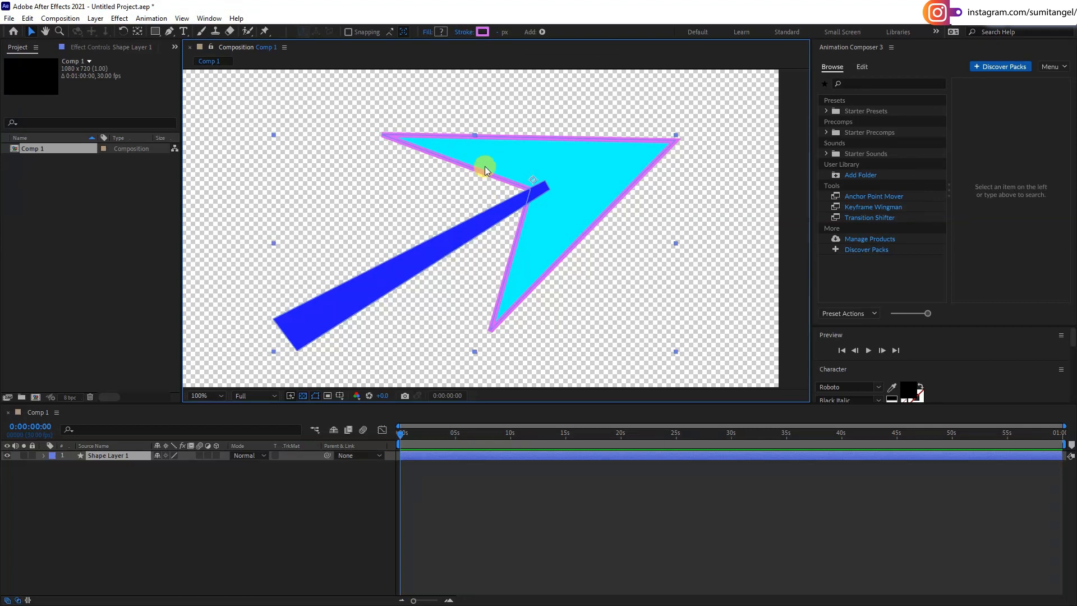
mouse_move(498, 32)
left_mouse_down()
mouse_move(485, 32)
mouse_move(495, 38)
left_mouse_up()
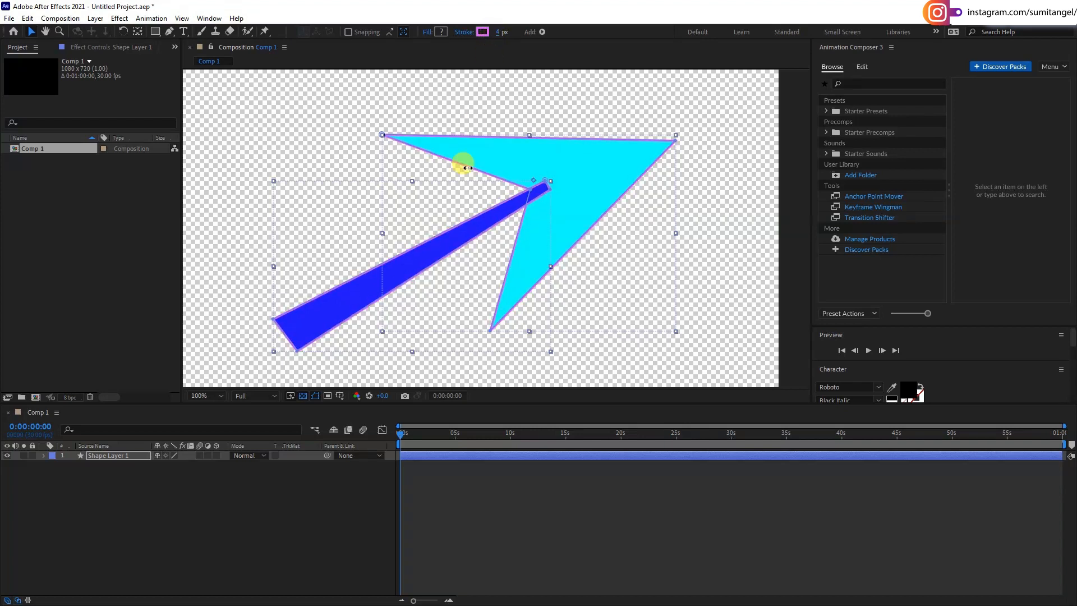
left_click_drag(495, 32, 515, 101)
left_click(713, 147)
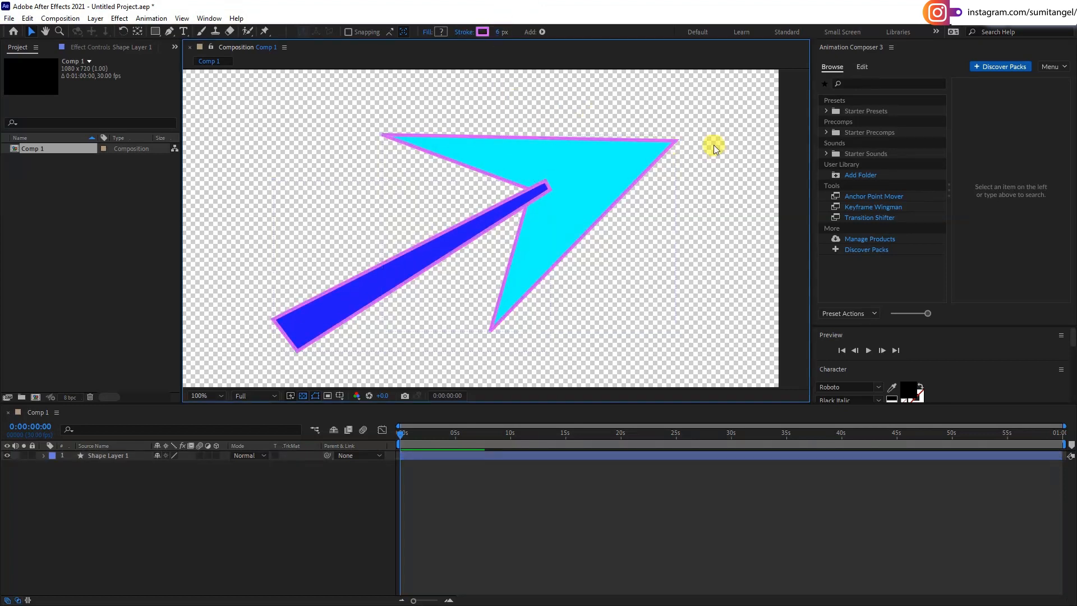
left_click(703, 166)
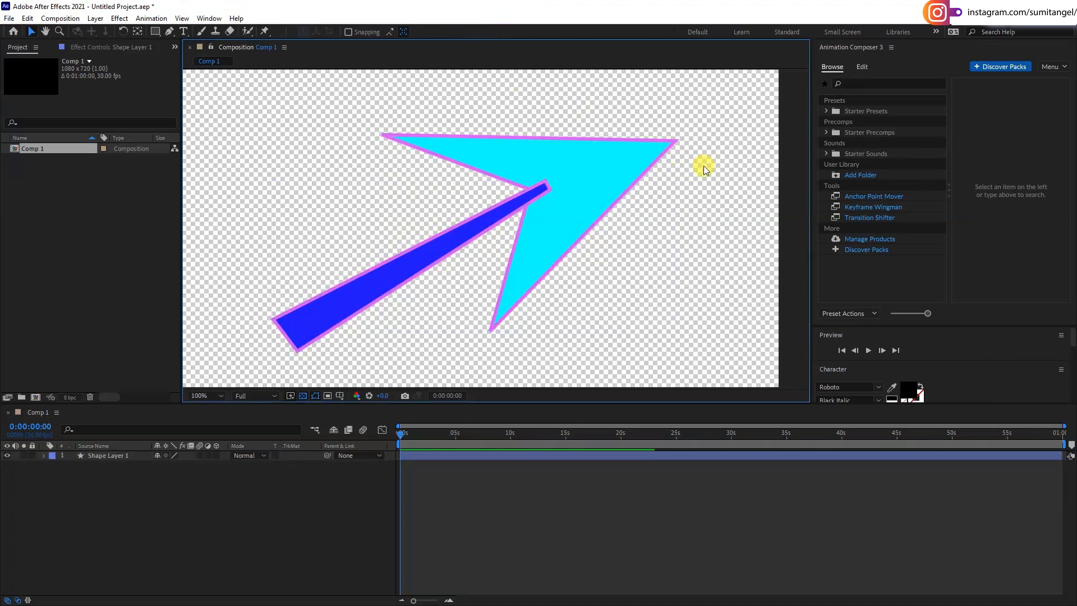
- Select only the shaft and give it a light green stroke (84FF58) with a width of 20 px
left_click(530, 206)
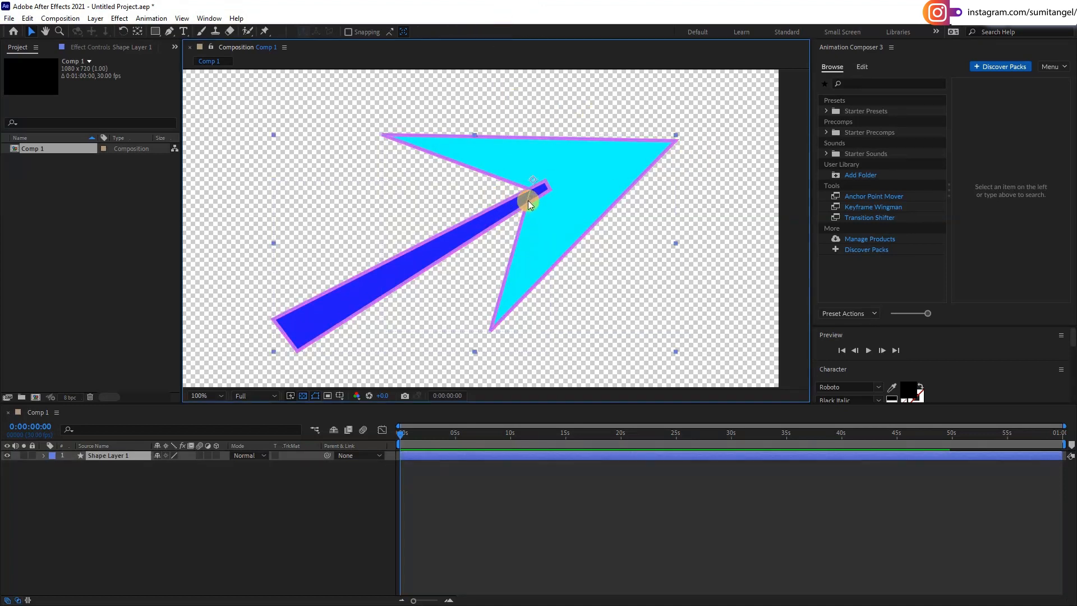
double_click(499, 202)
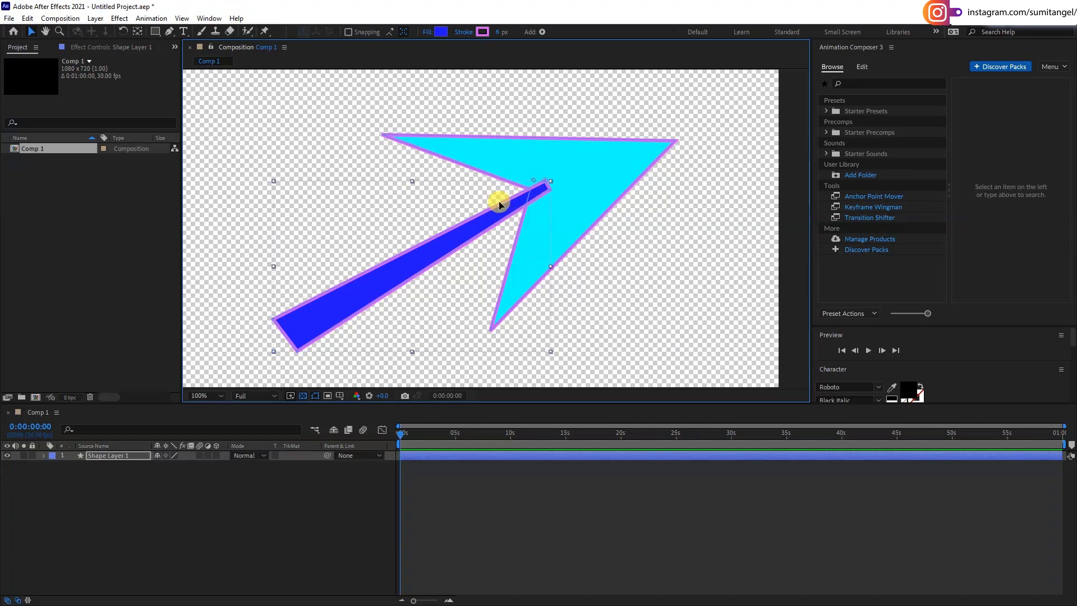
double_click(501, 215)
left_click(489, 32)
left_click(767, 271)
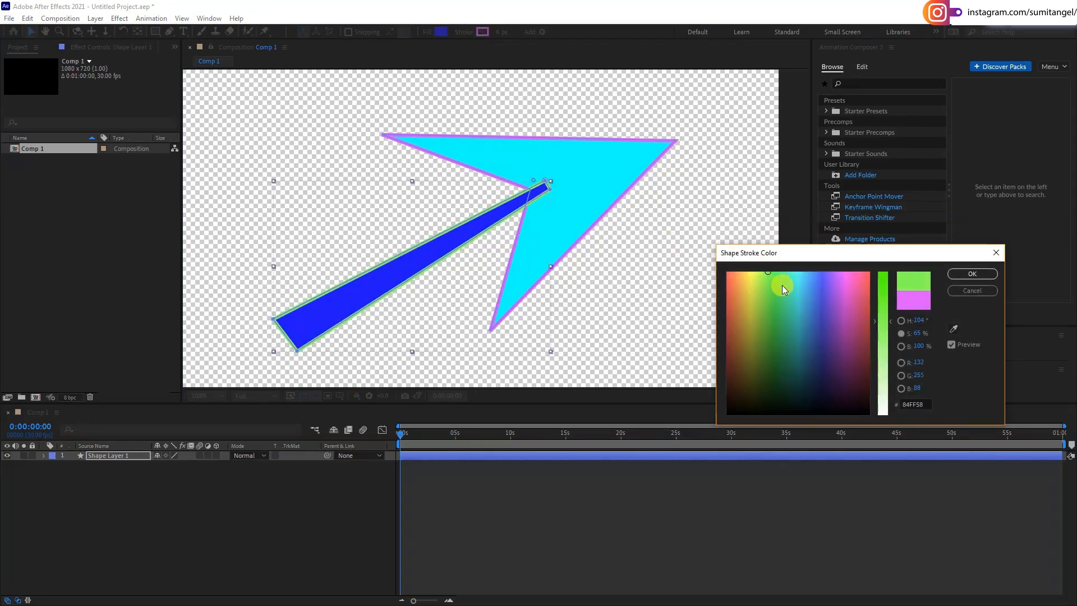
left_click(972, 273)
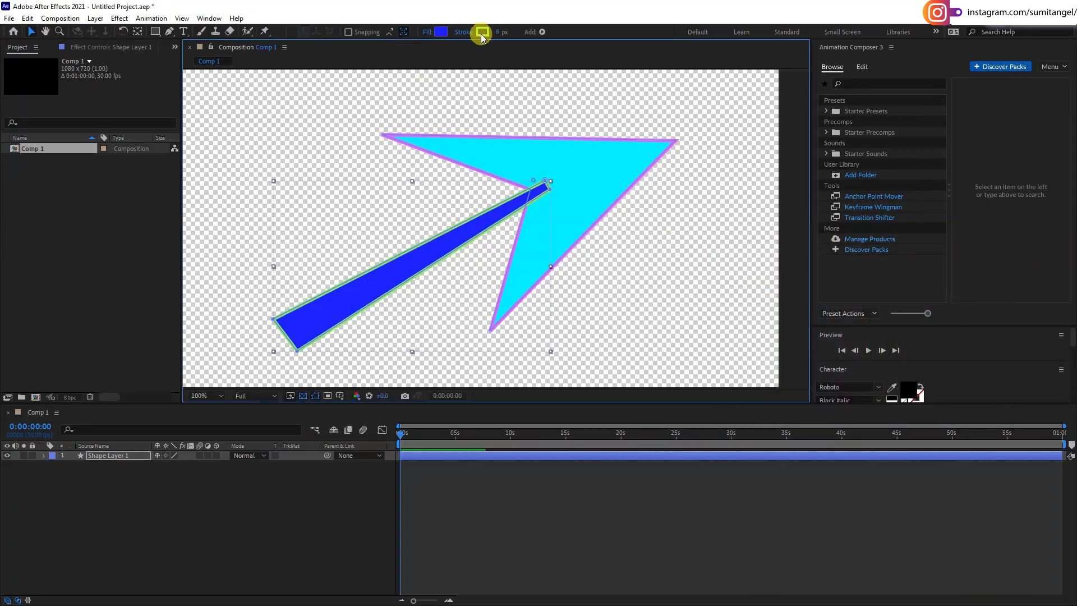
mouse_move(500, 32)
left_mouse_down()
mouse_move(488, 32)
mouse_move(505, 33)
left_mouse_up()
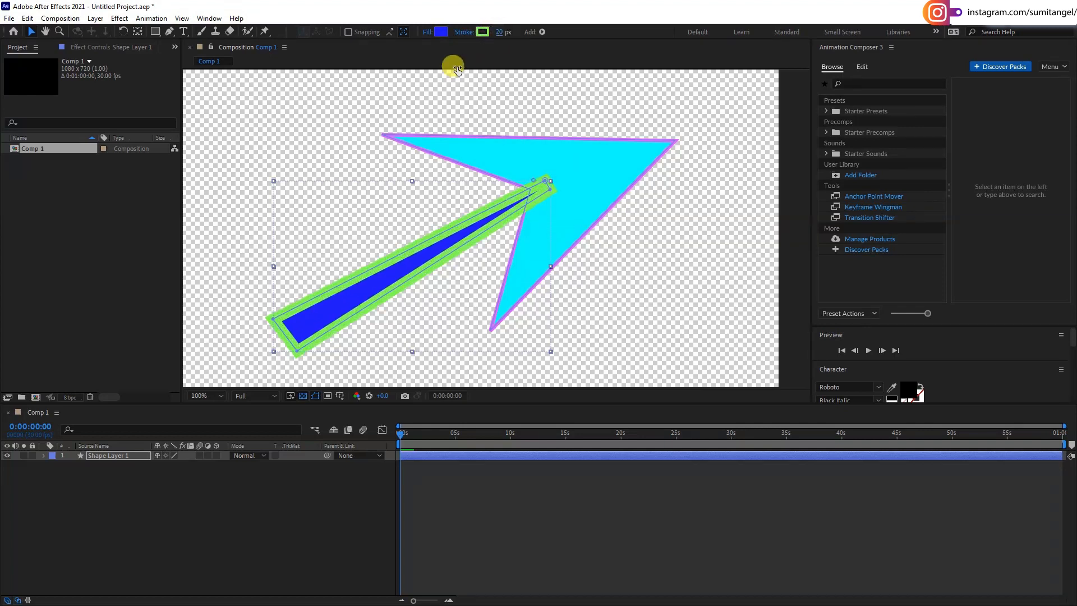
left_click(32, 32)
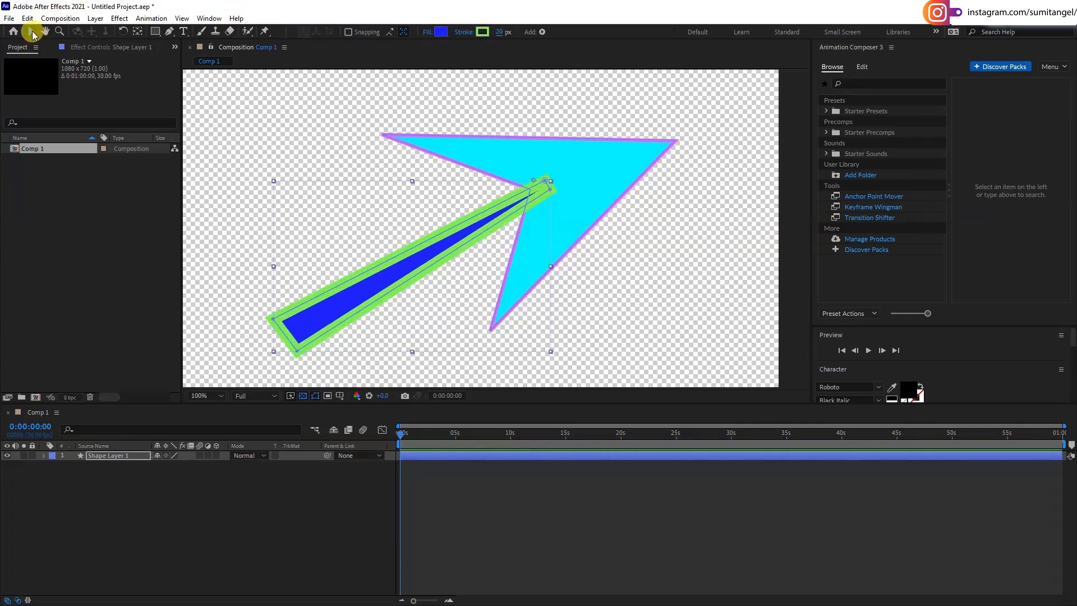
- Delete the arrow's entire shape layer from the composition
left_click(350, 112)
left_click(453, 147)
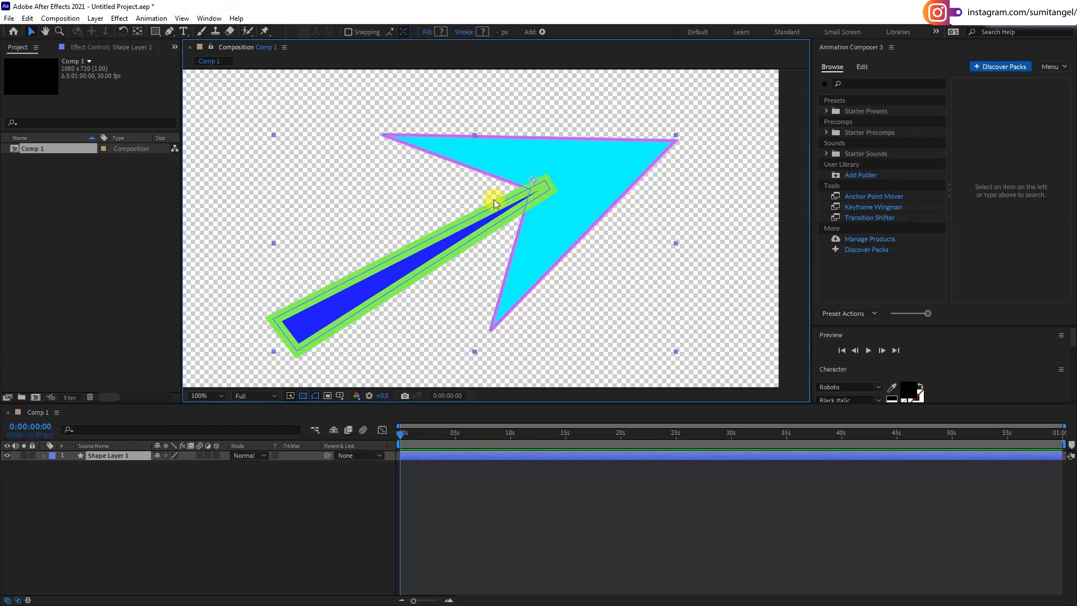
key("Delete")
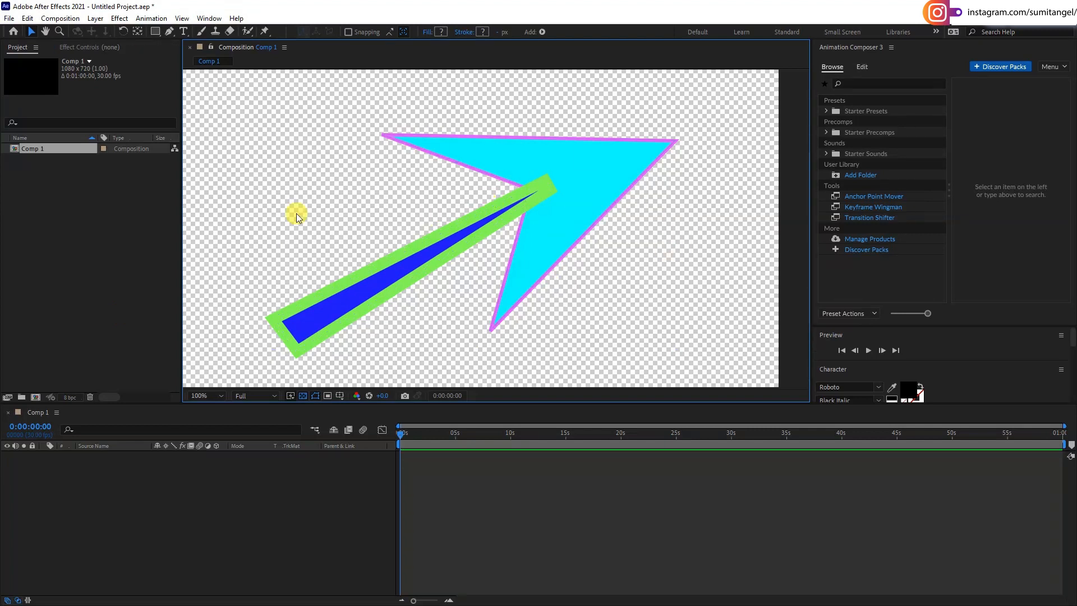
- Import the image file photo from the image folder and add it to Comp 1 as a layer
left_click(116, 221)
key("ctrl+i")
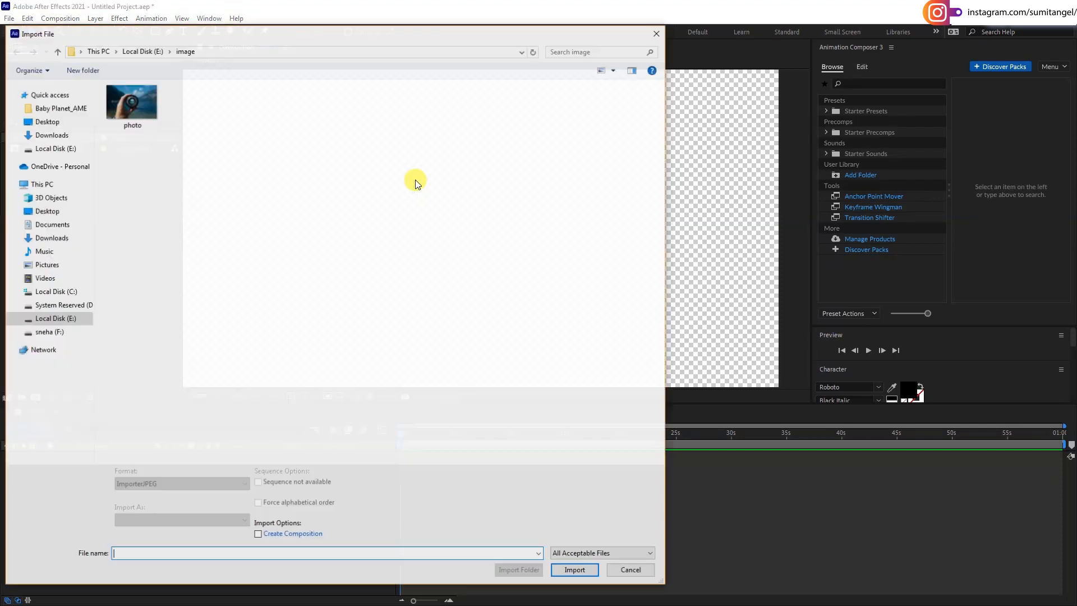
left_click(130, 111)
left_click(578, 572)
left_click_drag(28, 161, 134, 519)
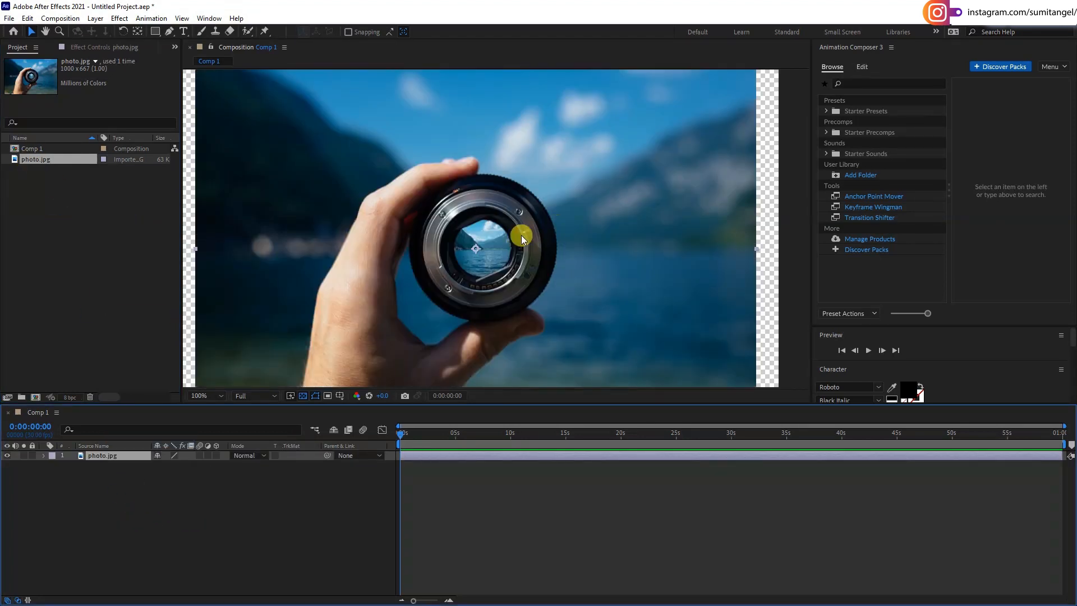
- Draw a closed four-point mask with the Pen tool on the photo layer, around the area left of the lens
left_click(155, 32)
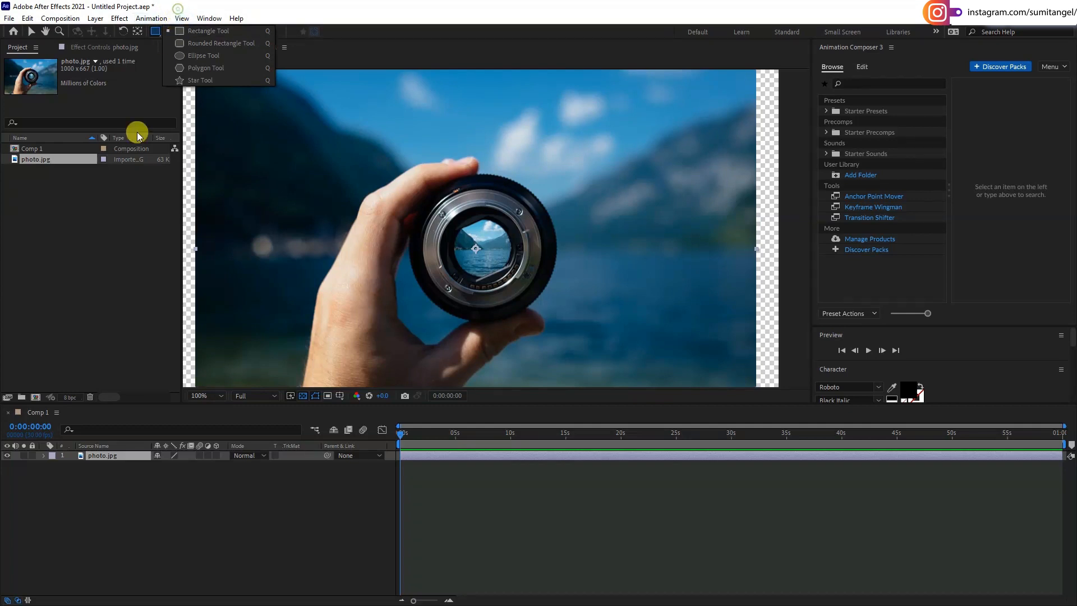
left_click(135, 185)
left_click(169, 32)
left_click_drag(300, 203, 313, 138)
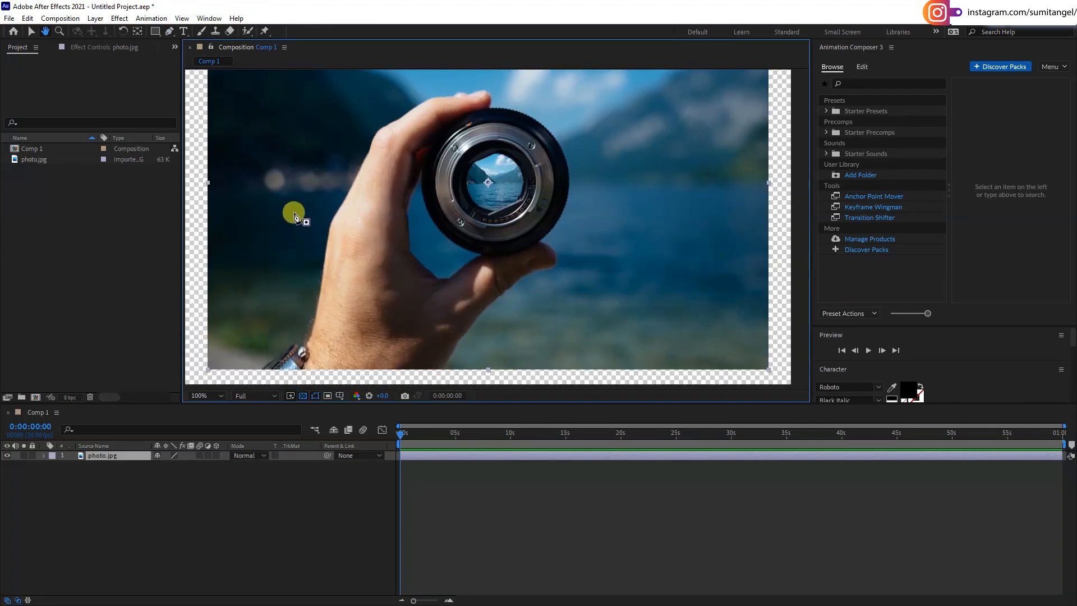
left_click(280, 147)
left_click(402, 145)
left_click(394, 253)
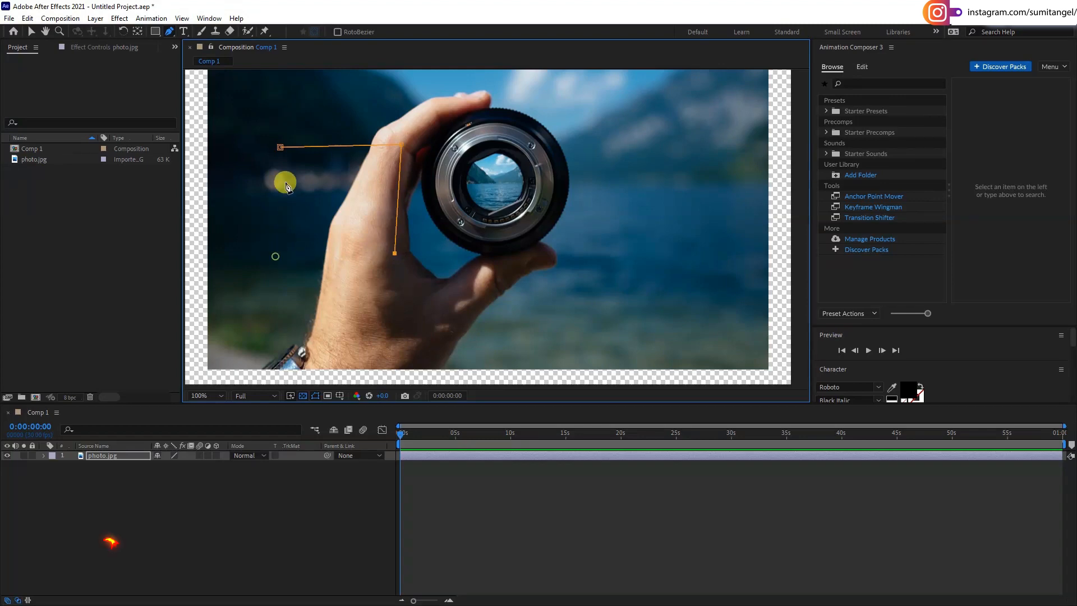
left_click(275, 255)
left_click(279, 147)
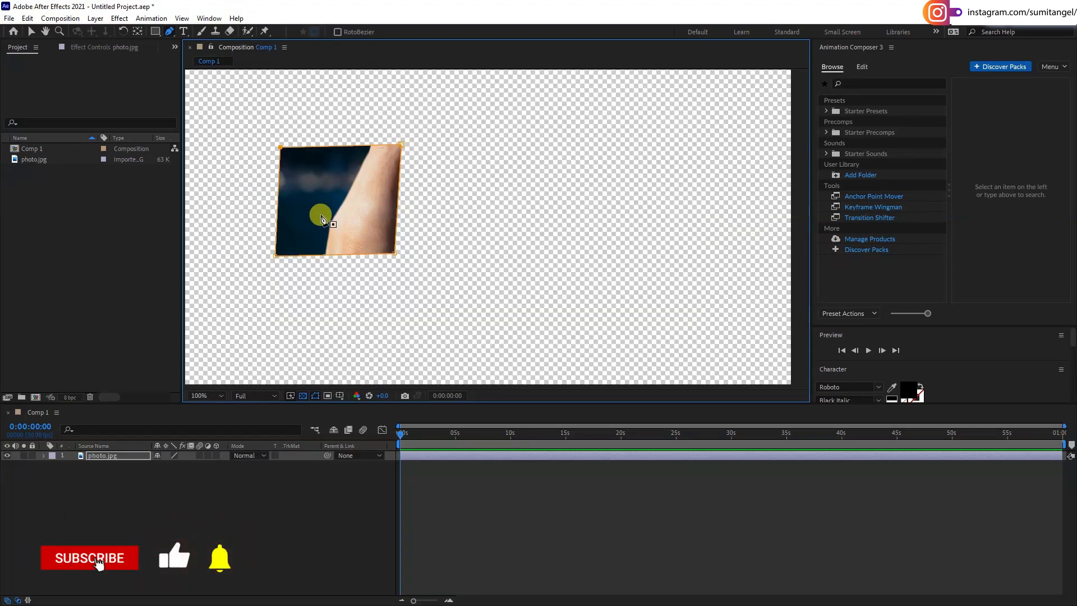
key("v")
key("comma")
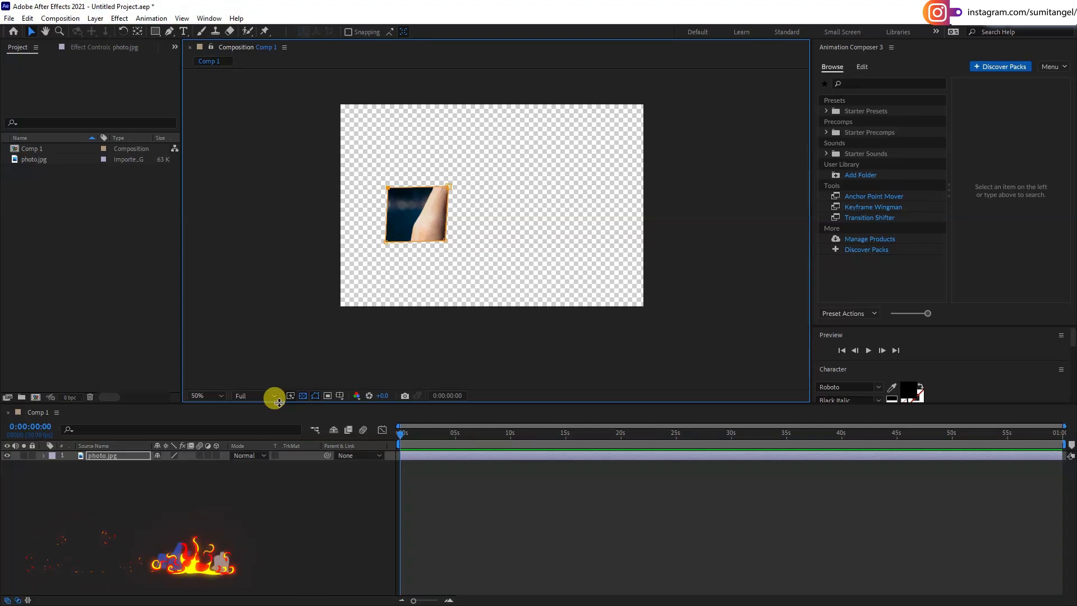
- Reveal the photo layer's mask and set the mode of Mask 1 to Subtract
key("m")
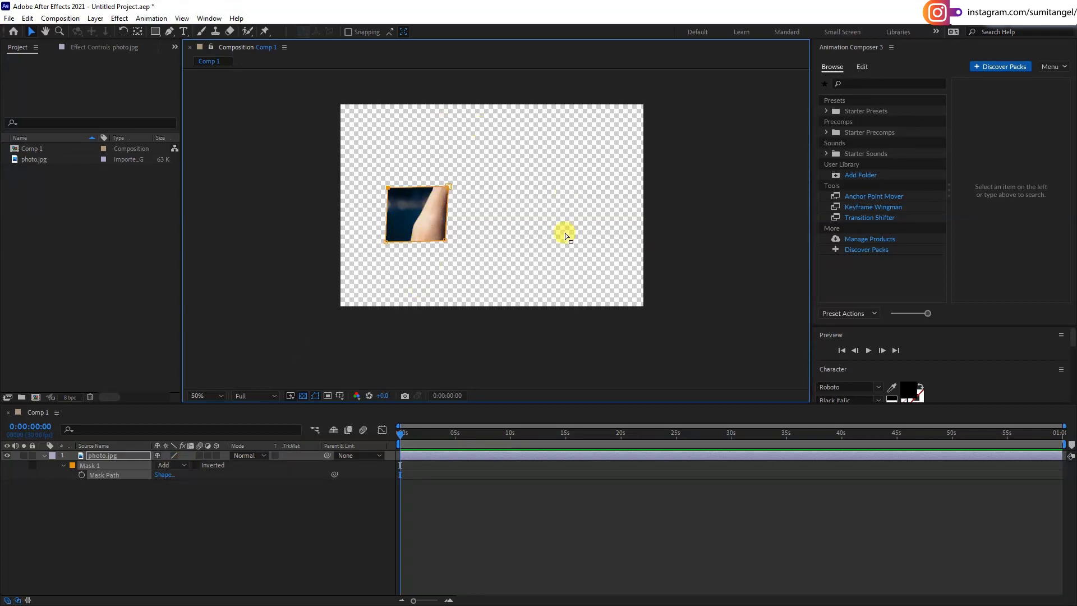
left_click(170, 465)
left_click(185, 502)
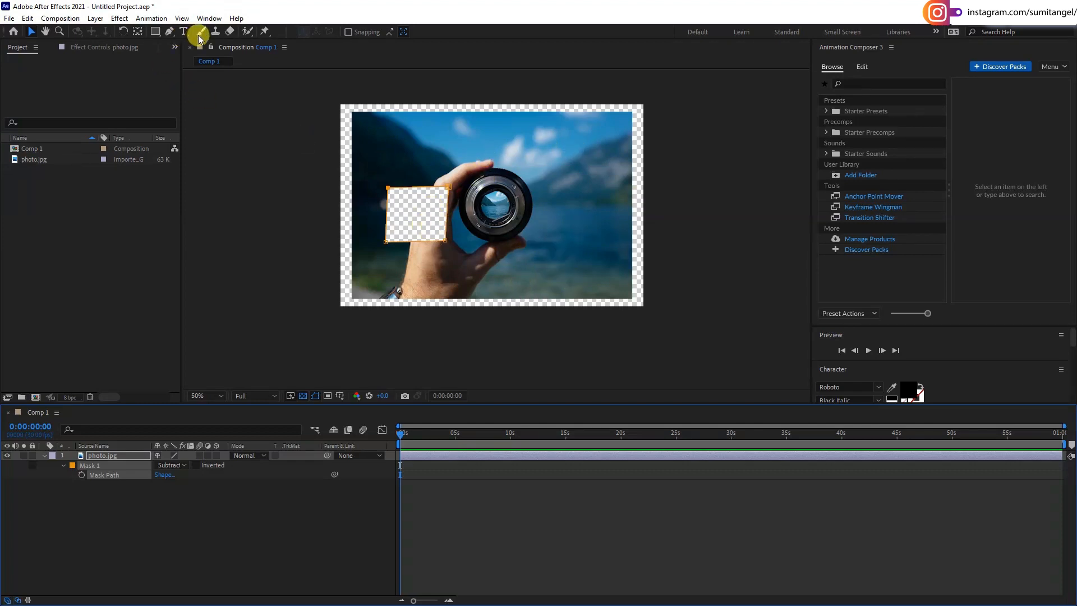
- Draw a second closed four-point mask with the Pen tool on the photo, covering the lens's upper-right edge and the sky beside it
left_click(170, 31)
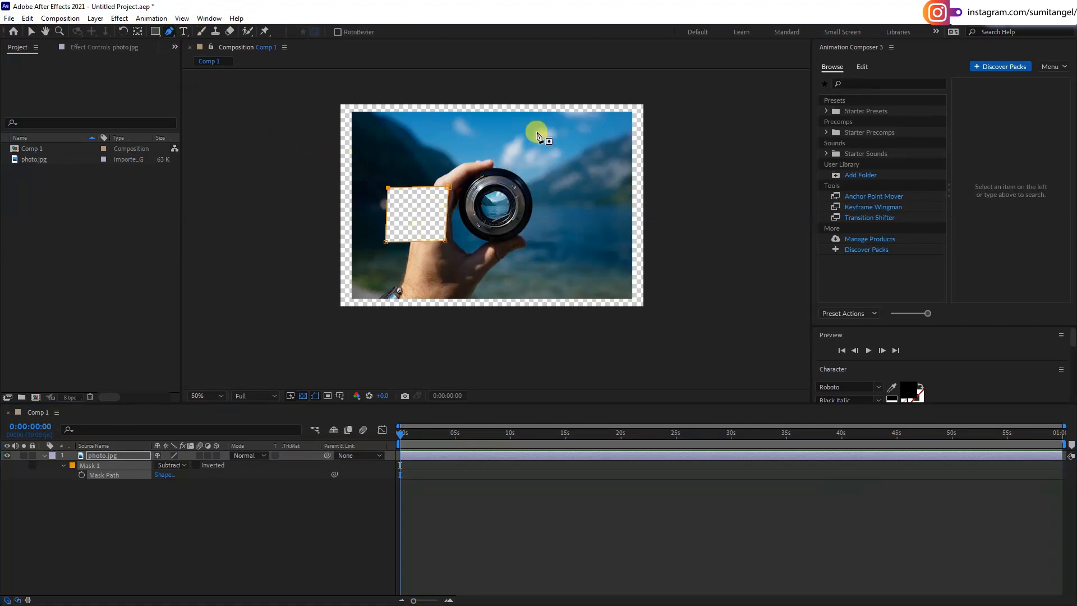
left_click(507, 141)
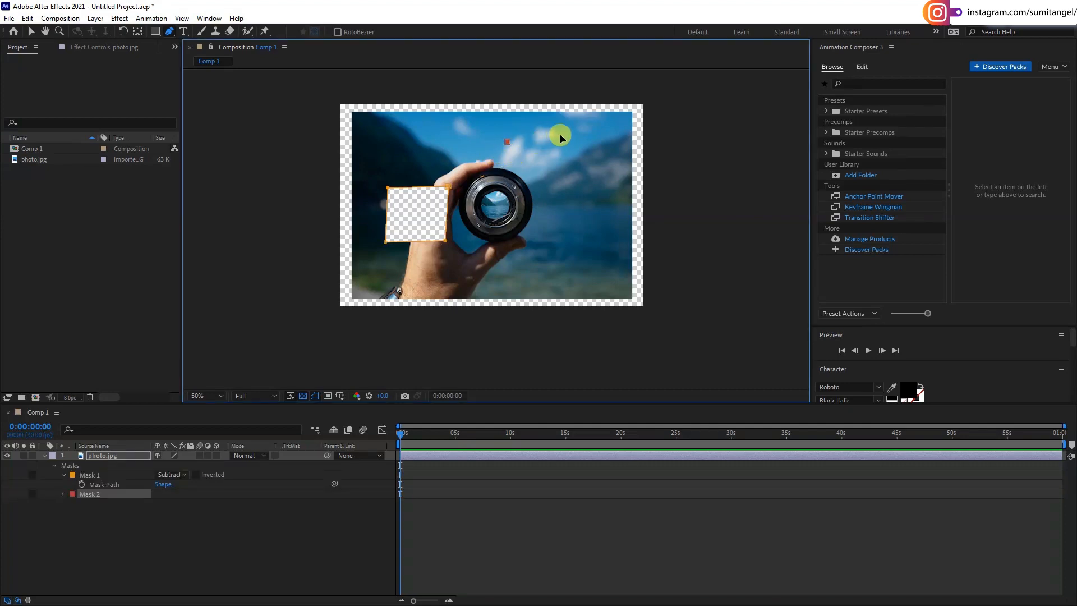
left_click(572, 136)
left_click(573, 213)
left_click(514, 214)
left_click(507, 142)
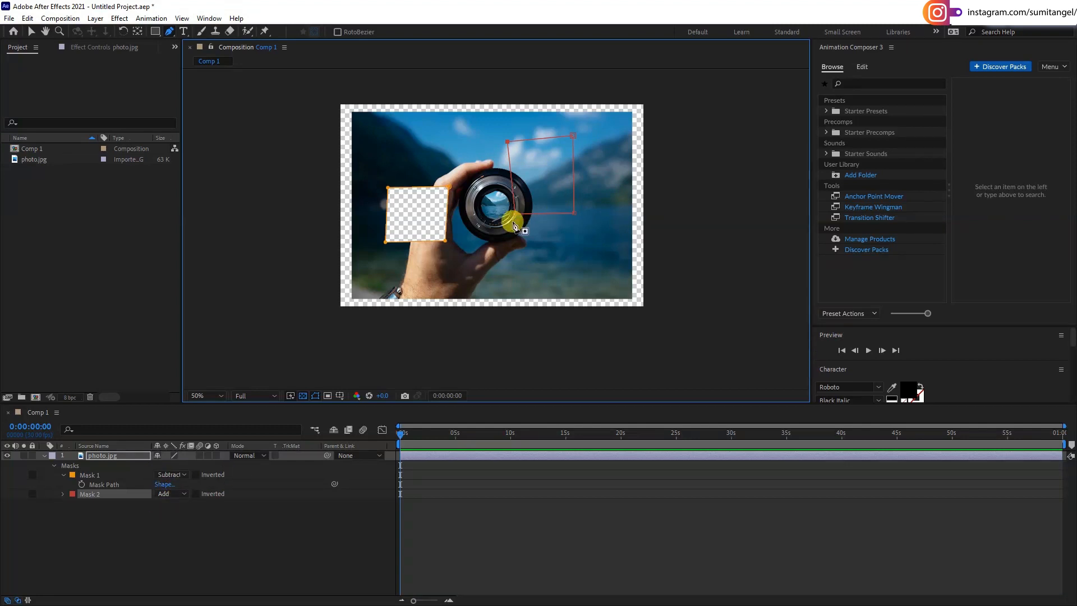
mouse_move(514, 215)
left_mouse_down()
mouse_move(503, 269)
mouse_move(478, 200)
mouse_move(527, 217)
mouse_move(517, 213)
left_mouse_up()
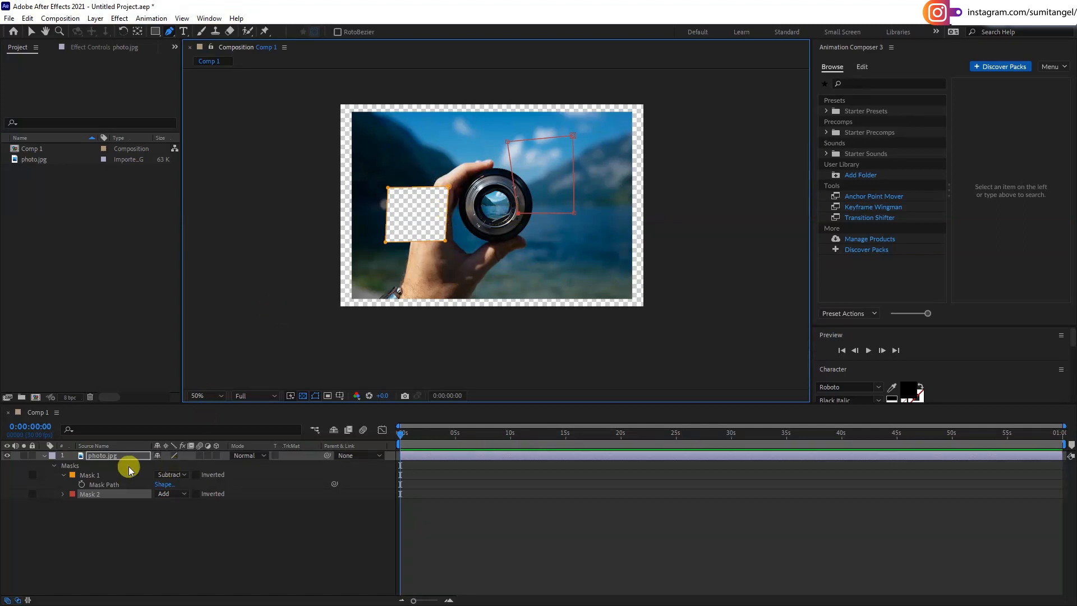
- Set the mode of Mask 2 to Subtract and move the whole mask slightly up and to the left
left_click(92, 475)
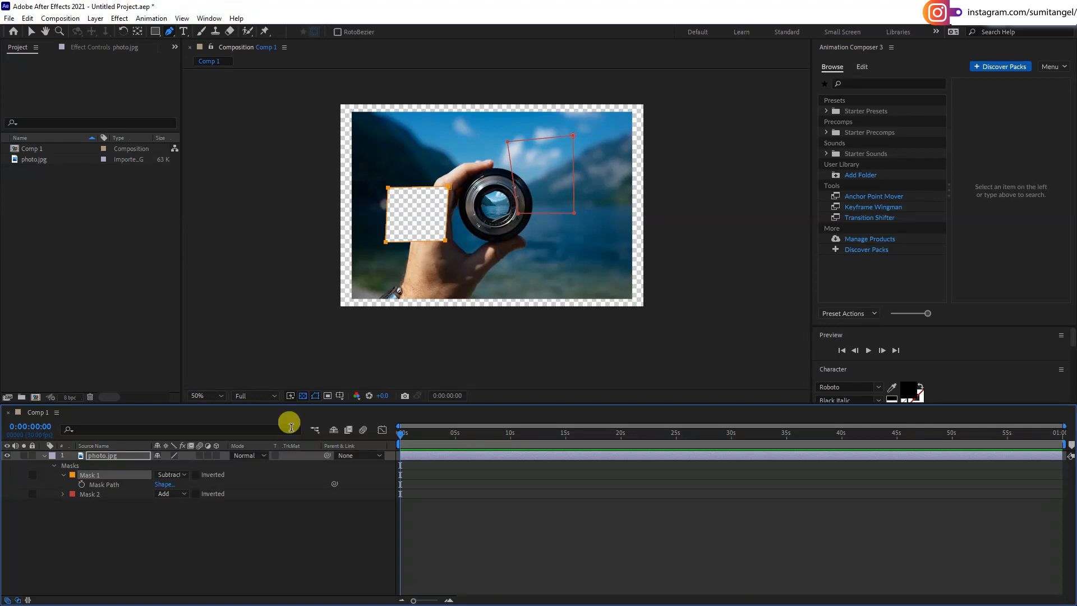
left_click(90, 494)
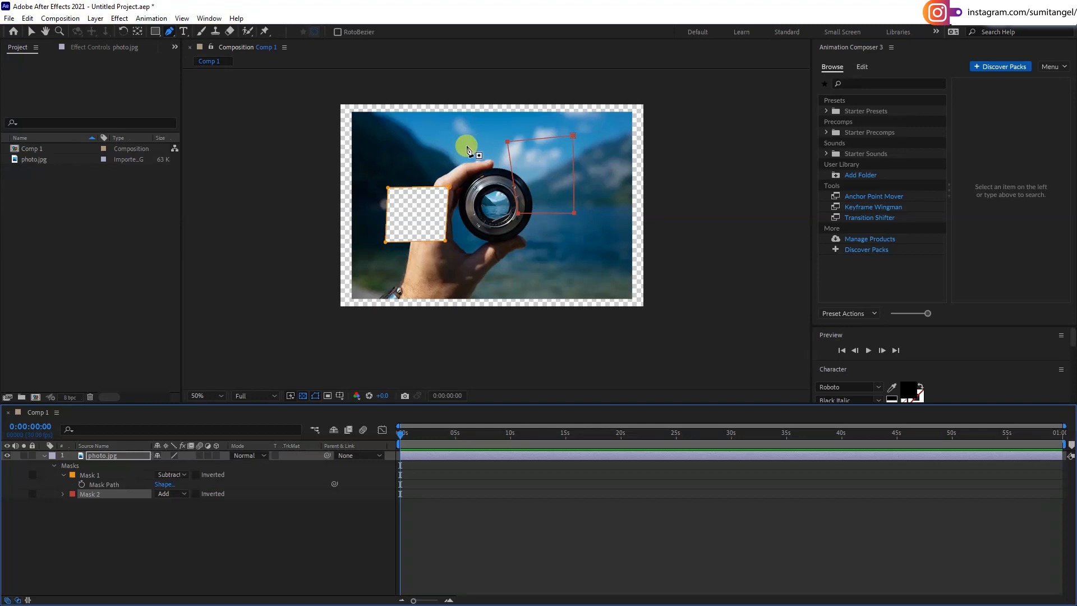
left_click(179, 497)
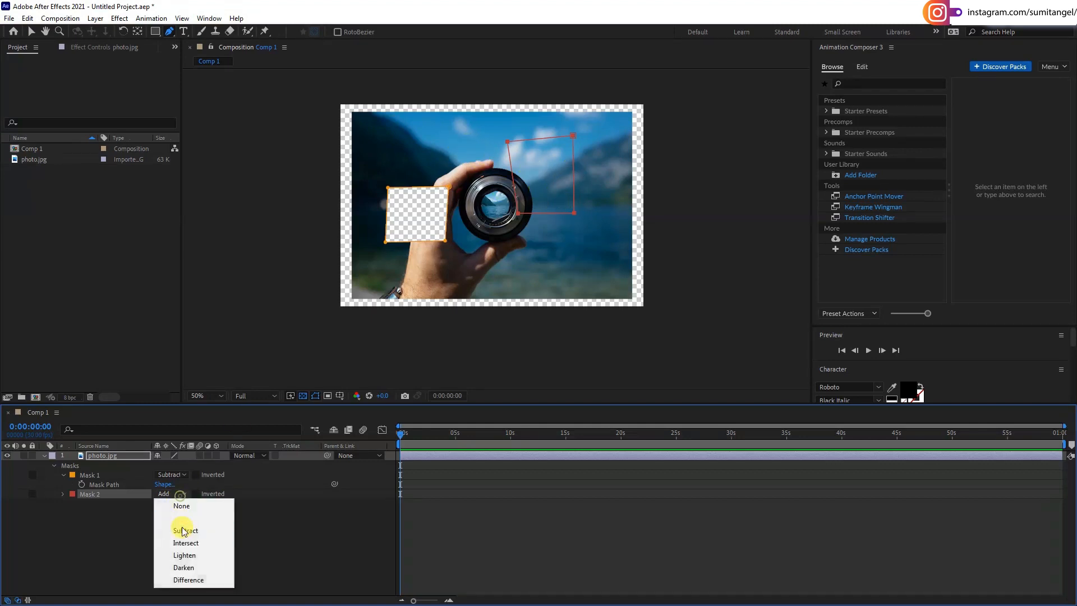
left_click(186, 527)
left_click(31, 30)
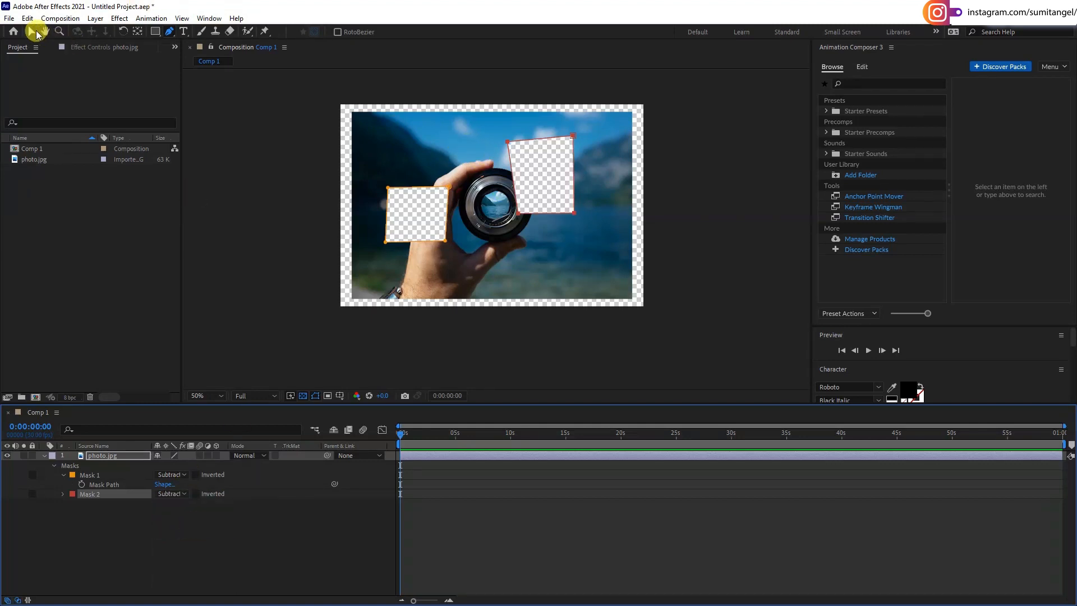
left_click_drag(526, 217, 512, 212)
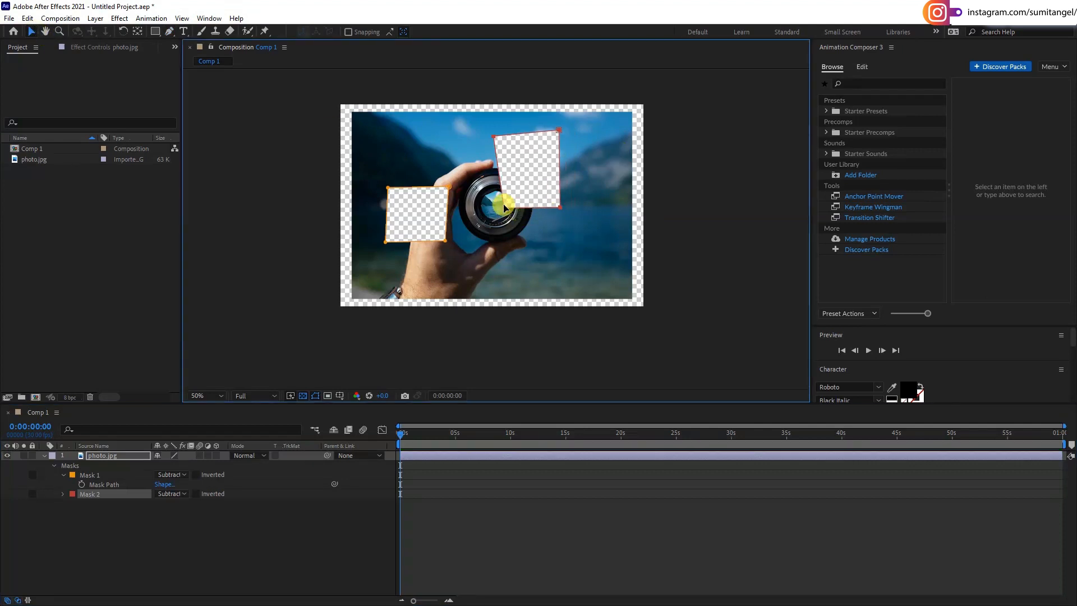
- Try stretching Mask 2's lower-left corner into Mask 1 and Mask 1's upper-right corner across the lens so both cutouts overlap
left_click_drag(505, 214, 419, 226)
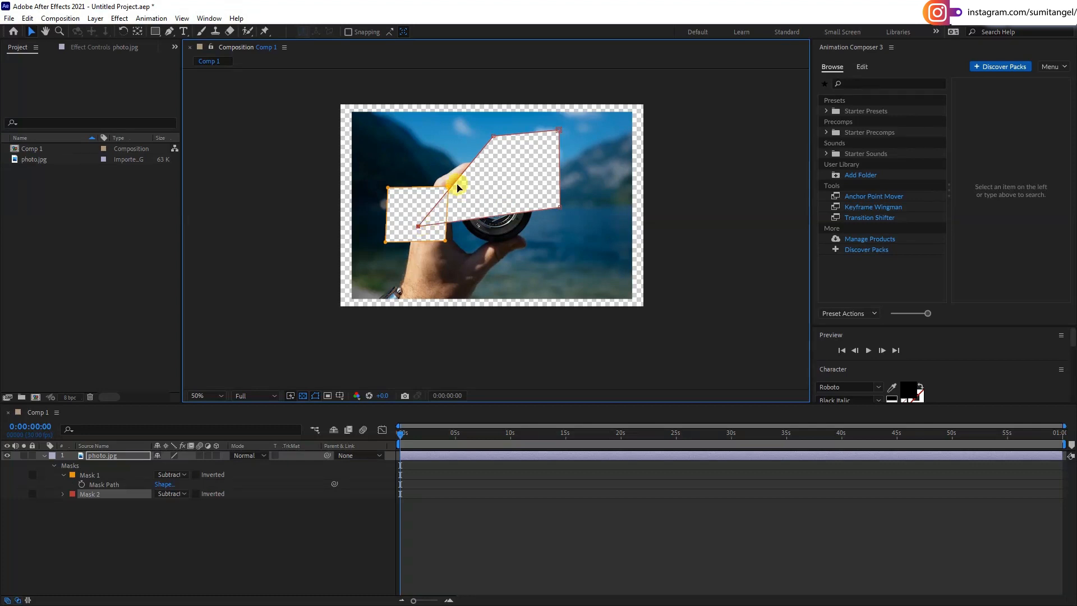
left_click_drag(447, 187, 517, 186)
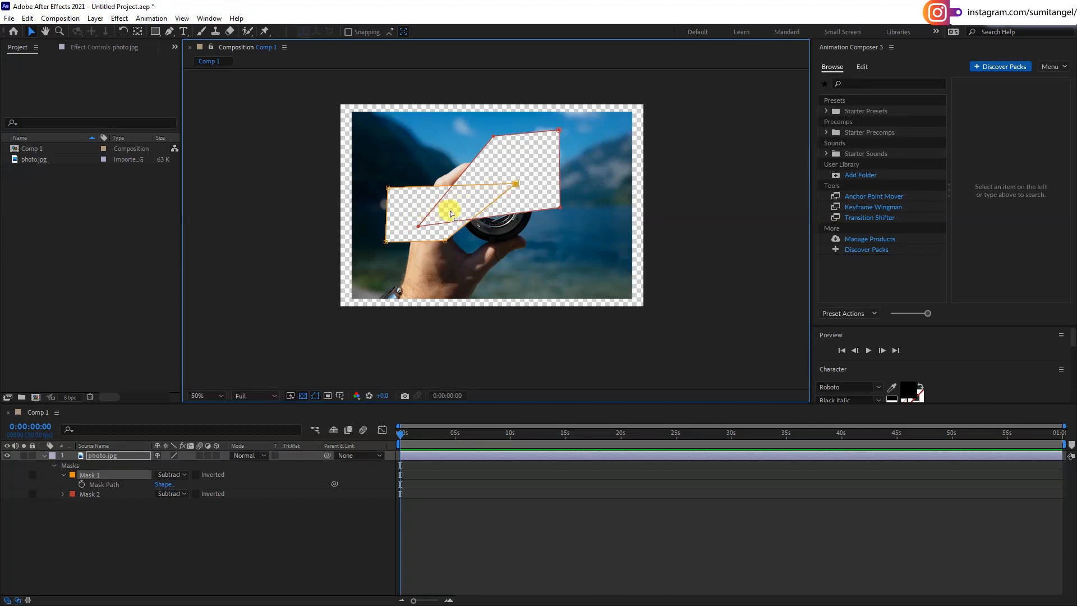
left_click(284, 546)
scroll(556, 180, "down", 2)
scroll(556, 181, "up", 2)
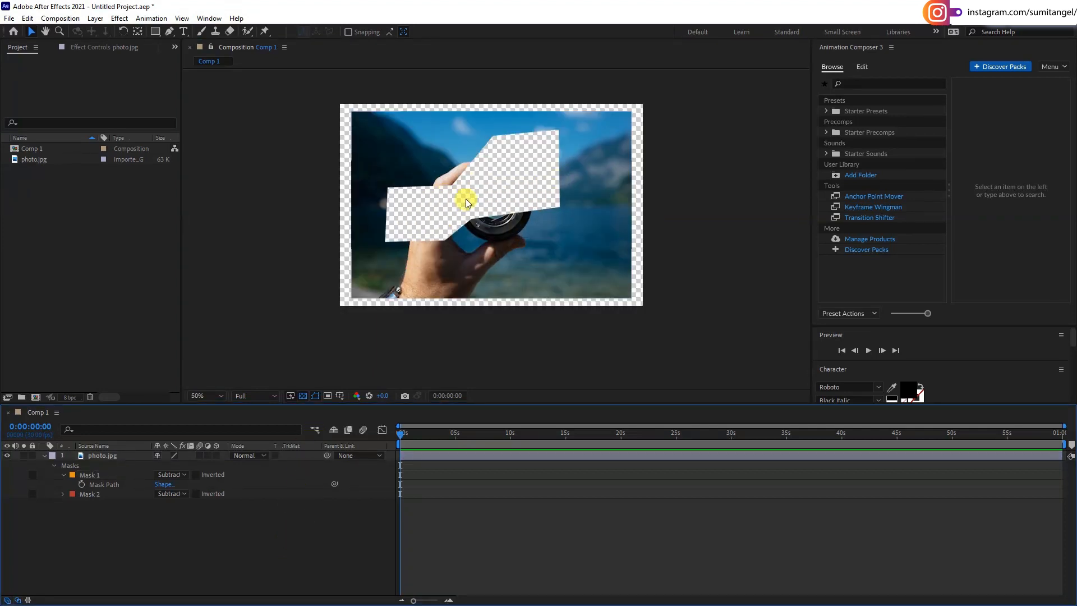
left_click(465, 198)
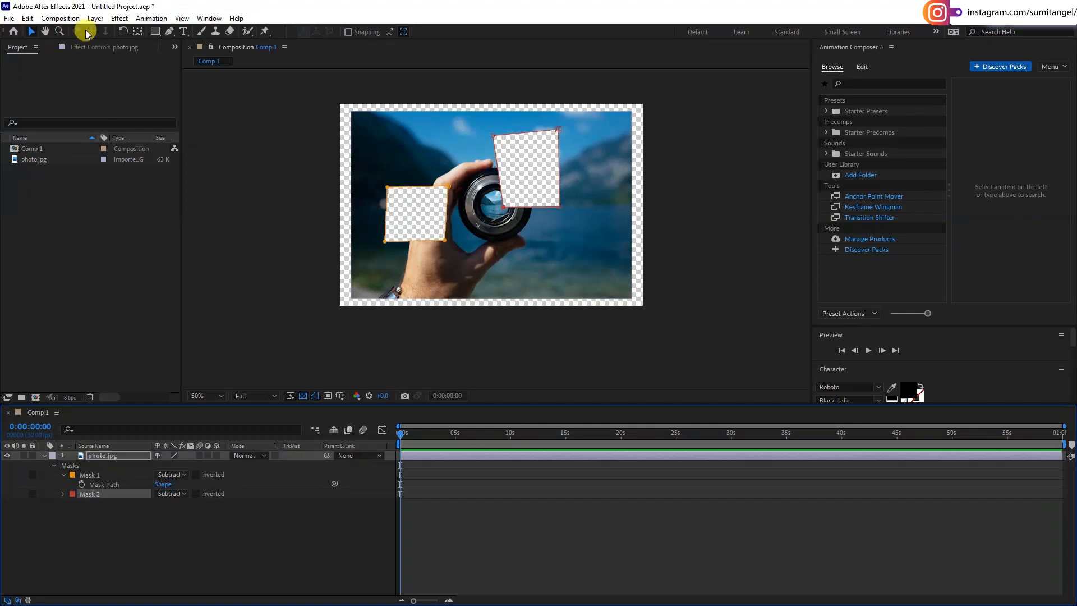
- Draw a third closed four-point mask with the Pen tool over the water below and right of the lens on the photo layer
left_click(169, 31)
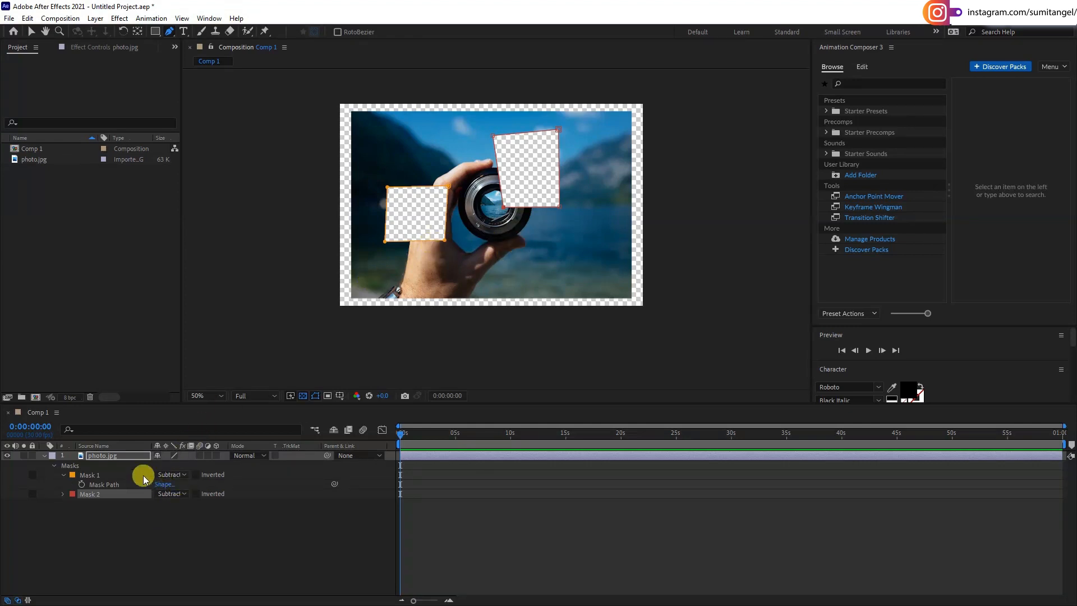
left_click(121, 456)
left_click(537, 237)
left_click(599, 271)
left_click(615, 232)
left_click(537, 237)
- Set the mode of Mask 3 to Subtract and return to the Selection tool
left_click(170, 503)
left_click(178, 539)
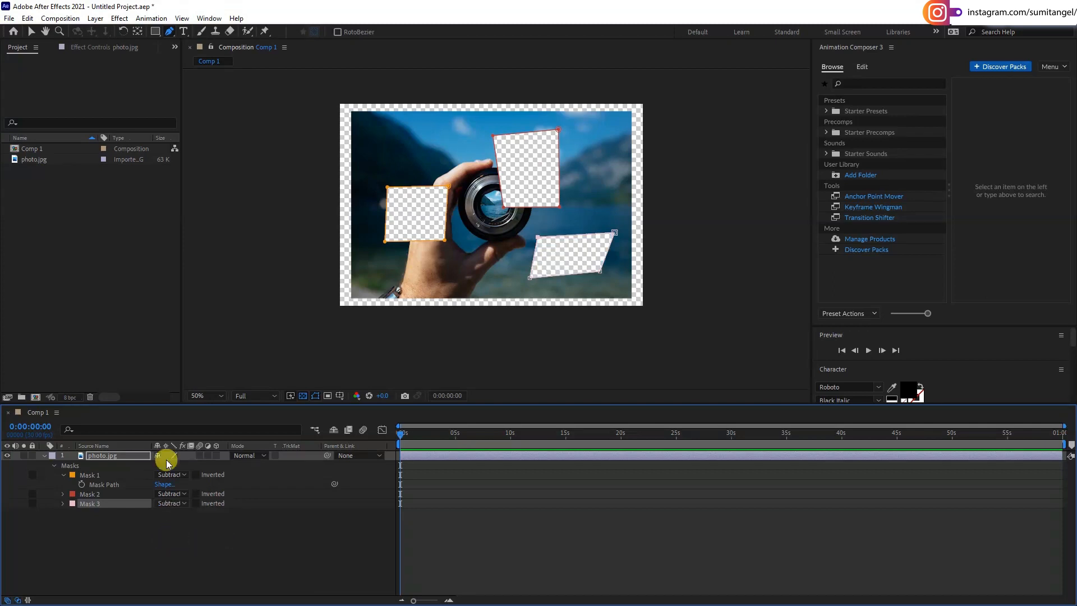
left_click(32, 32)
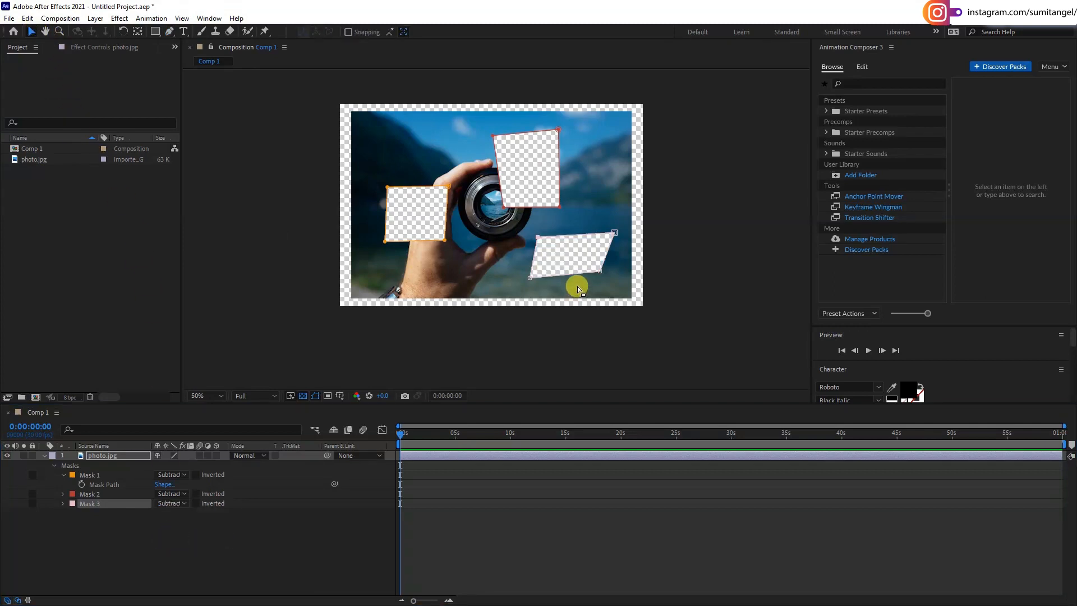